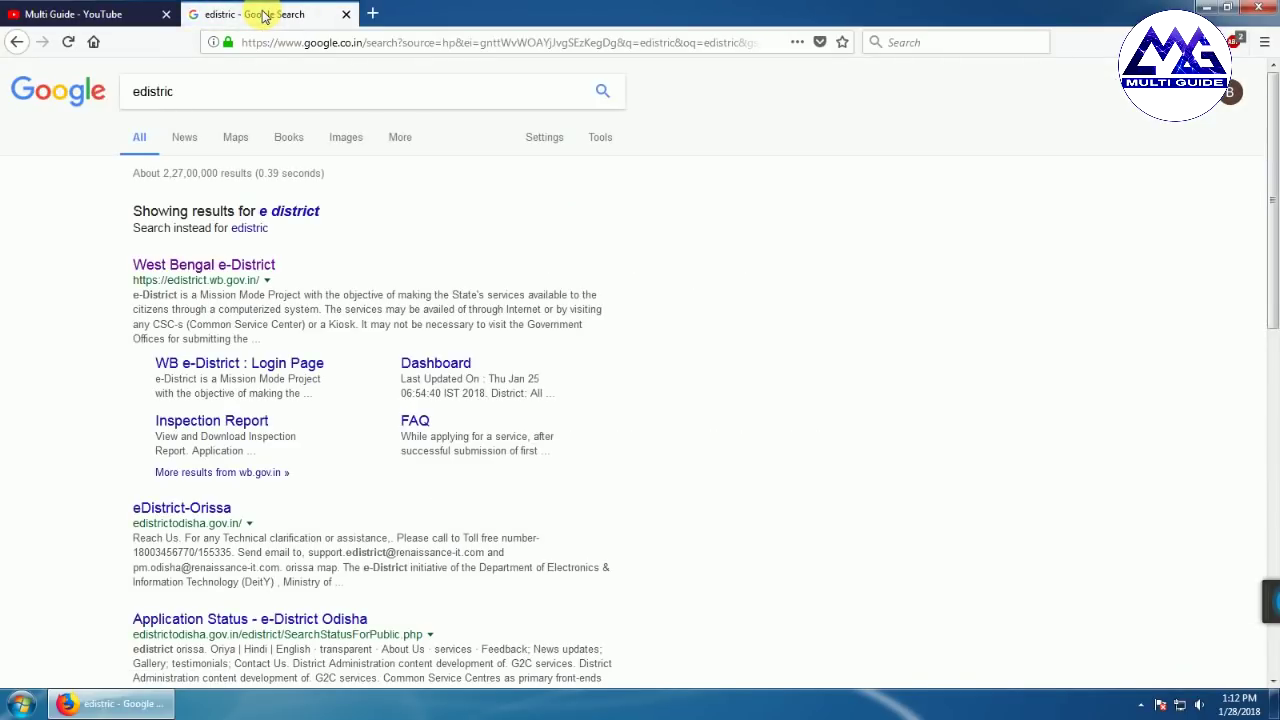
Open the West Bengal e-District website from the Google results for 'edistric'
left_click(192, 268)
Open the e-District login page, enlarge it twice with Ctrl+plus, and go to Citizen Registration
left_click(192, 268)
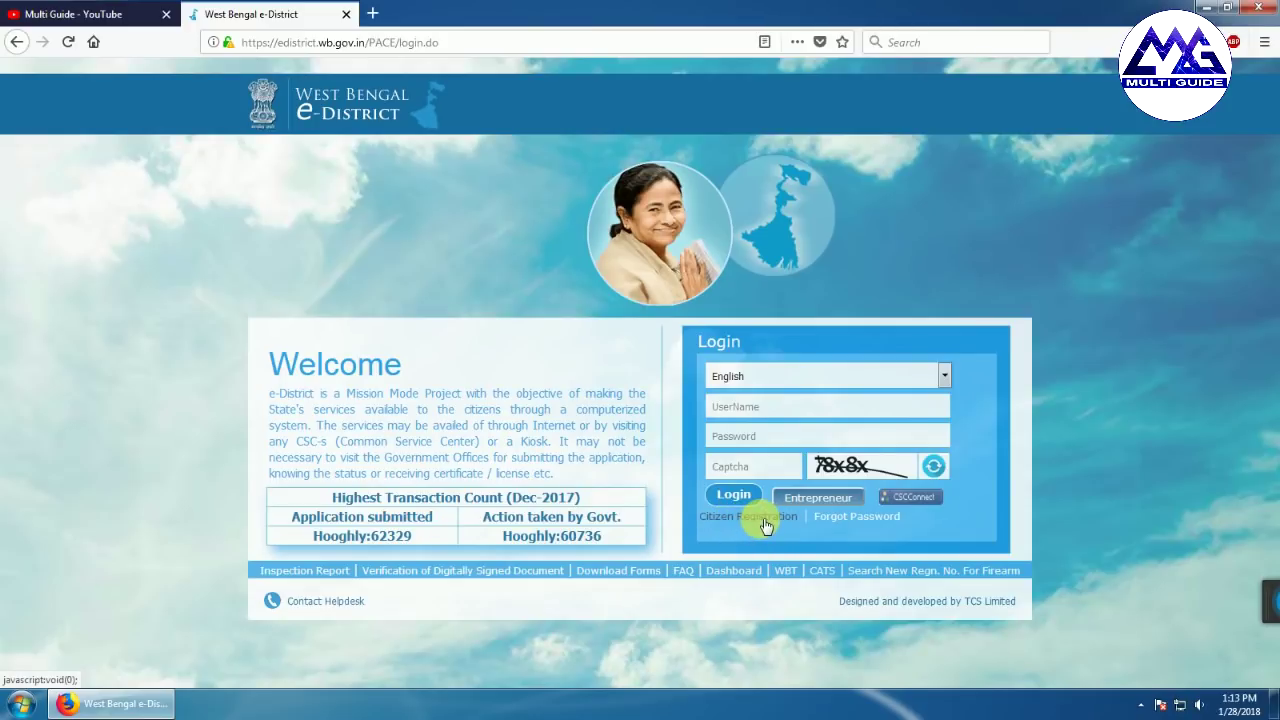
key("ctrl+plus")
key("ctrl+plus")
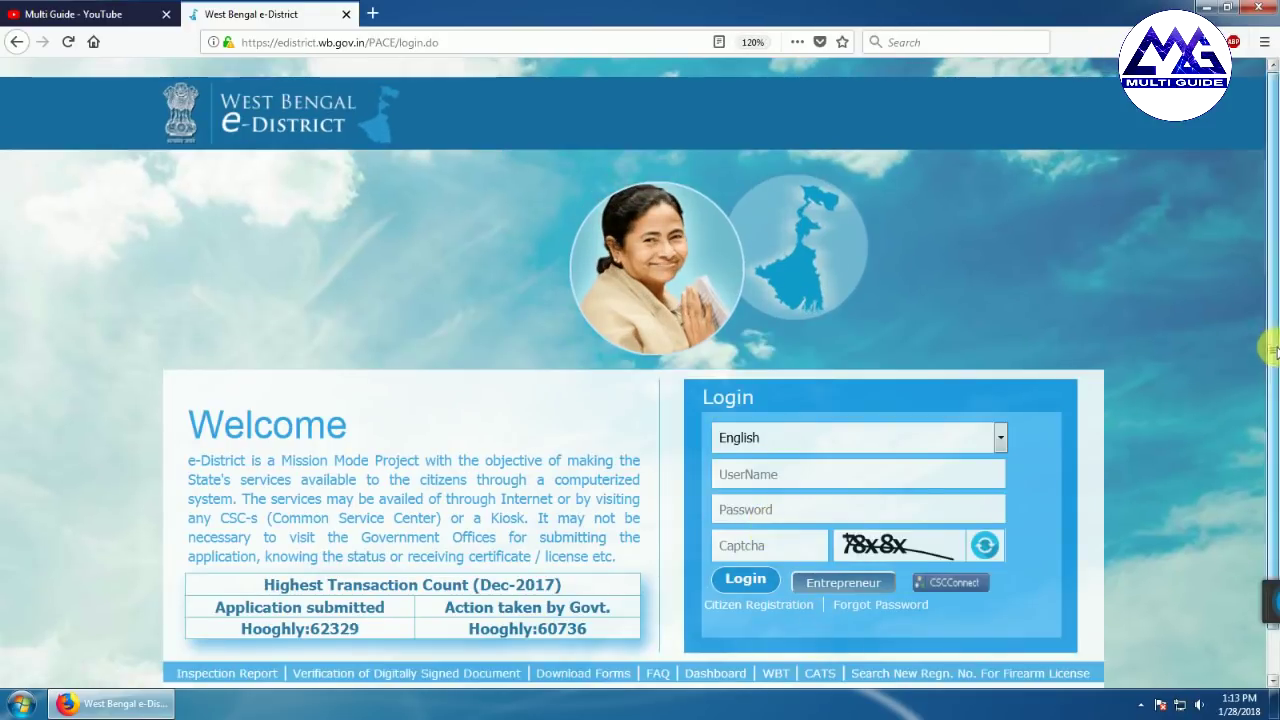
scroll(744, 593, "down", 1)
key("ctrl+plus")
key("ctrl+plus")
scroll(760, 560, "down", 2)
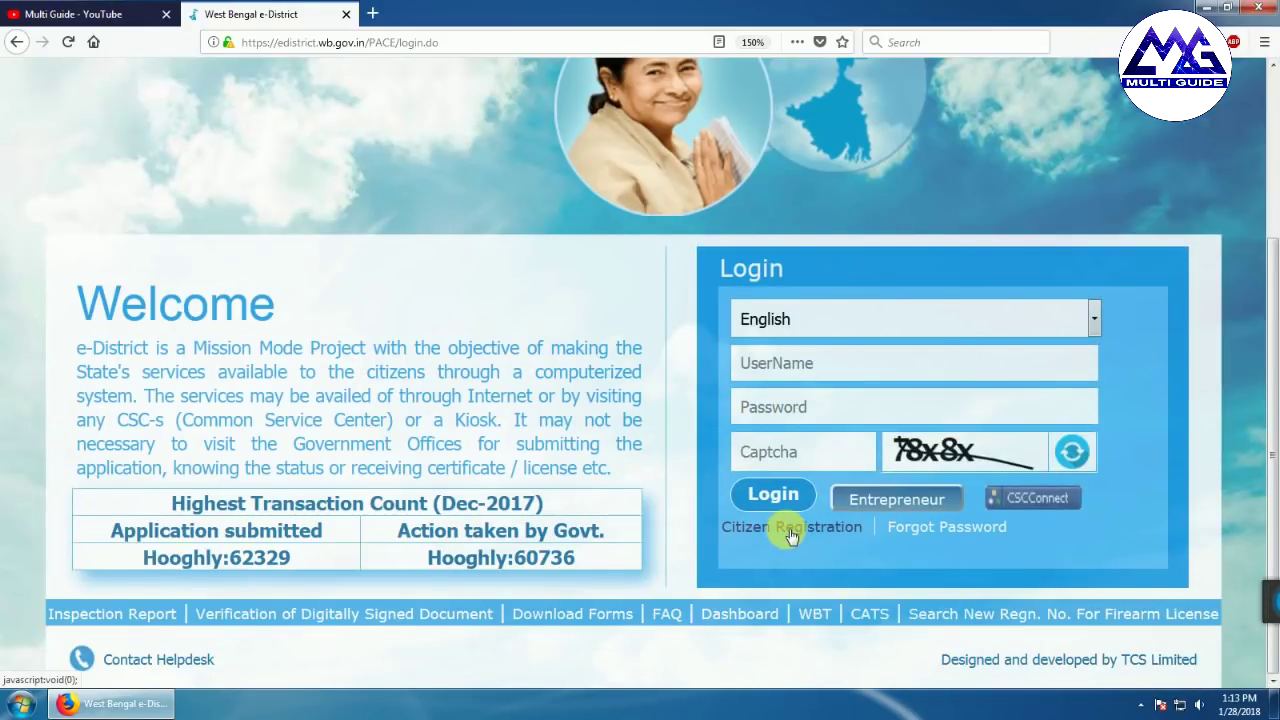
left_click(790, 536)
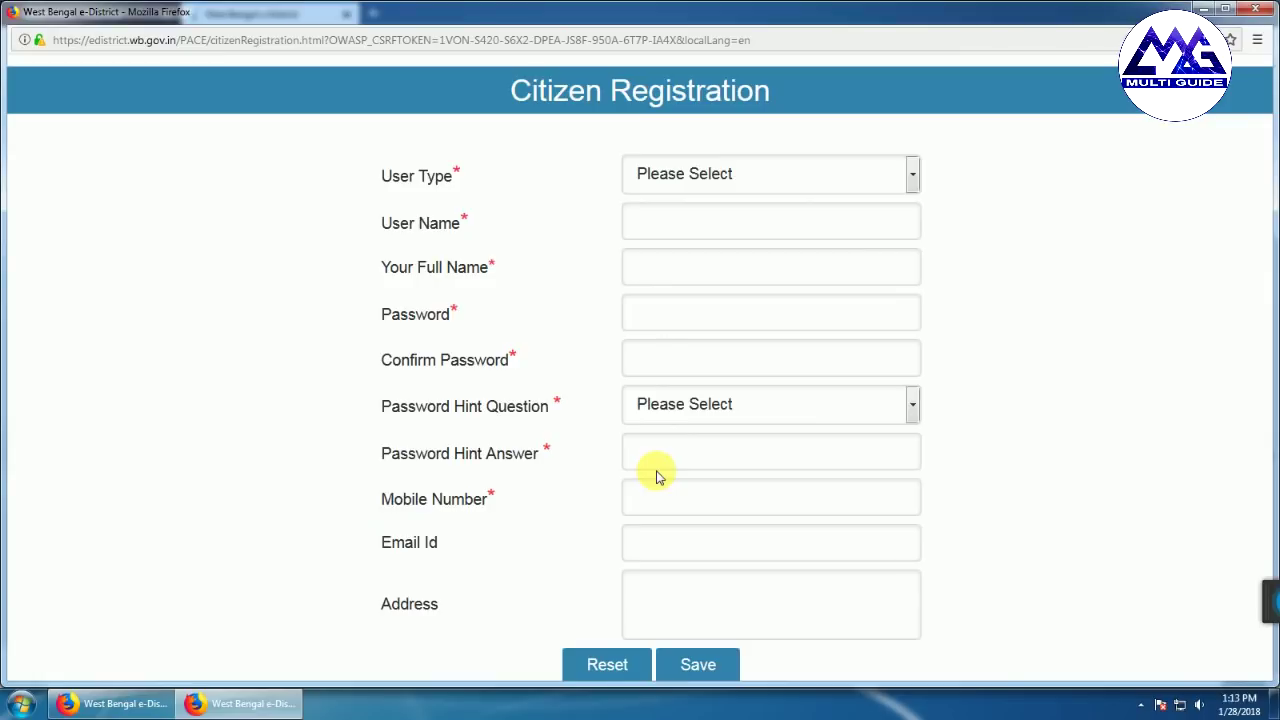
Set User Type to Citizen and look through the Password Hint Question list without choosing one
left_click(570, 196)
left_click(700, 175)
left_click(686, 238)
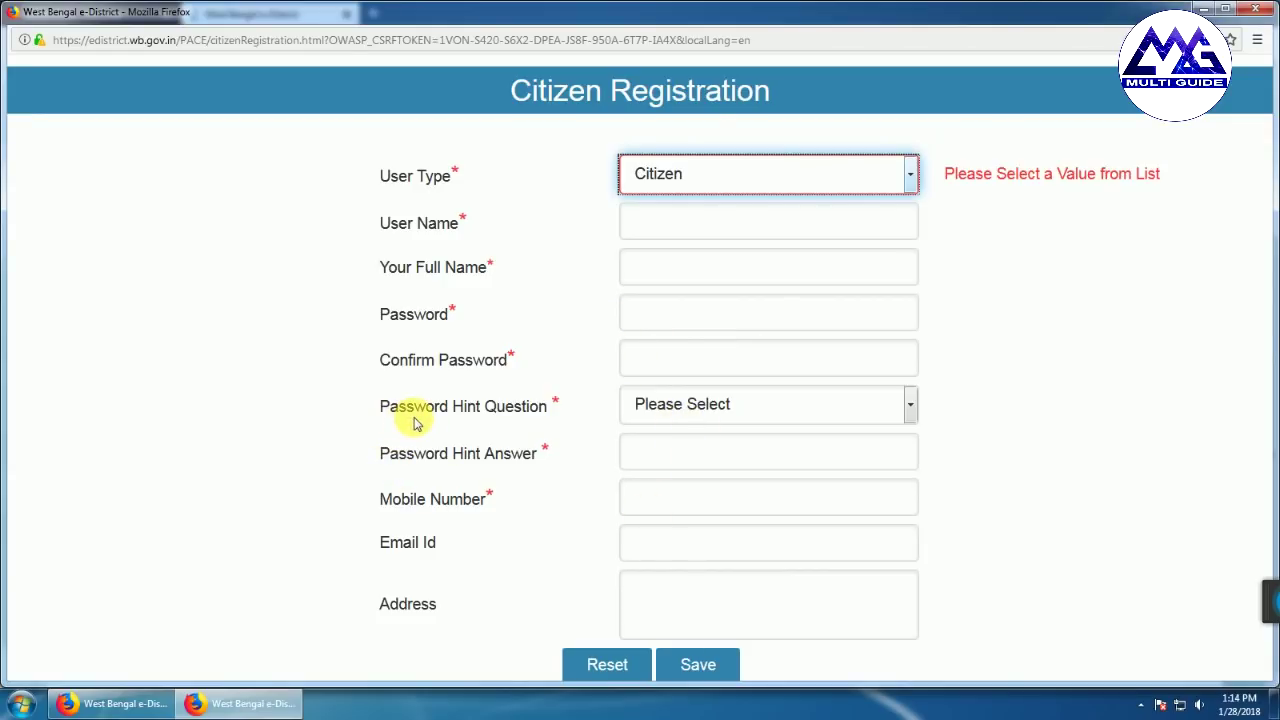
left_click(700, 404)
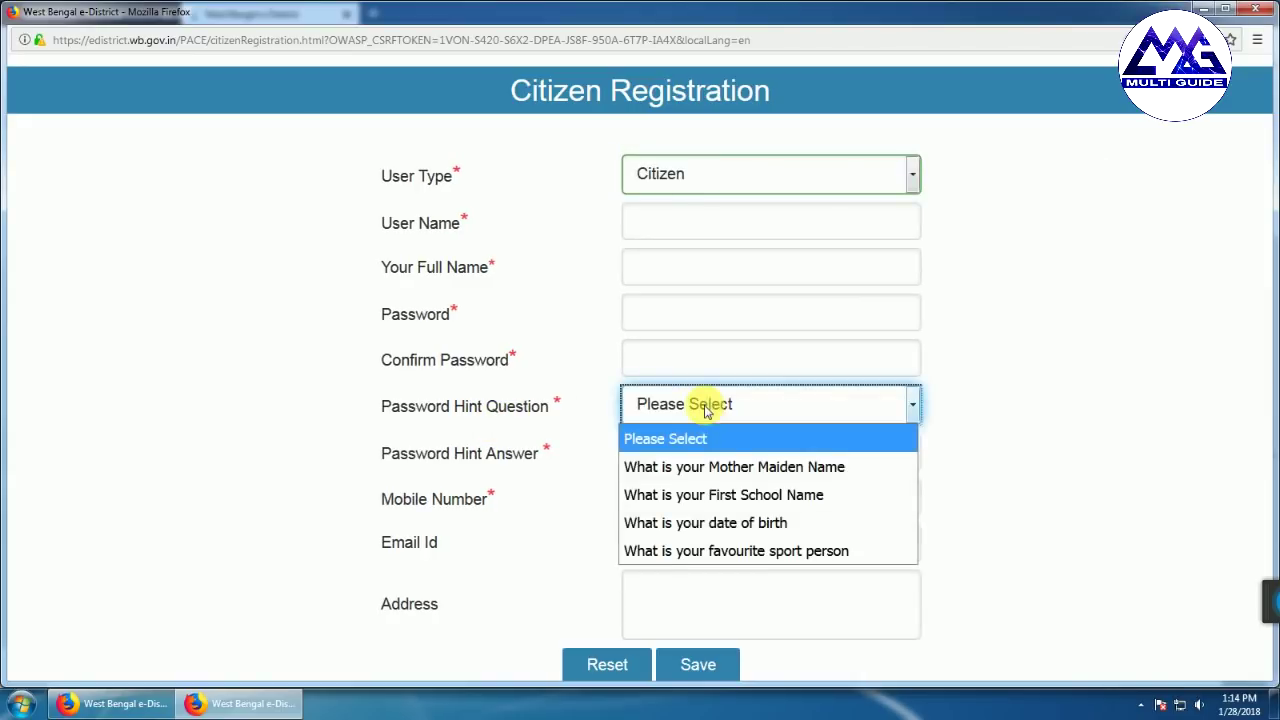
left_click(557, 515)
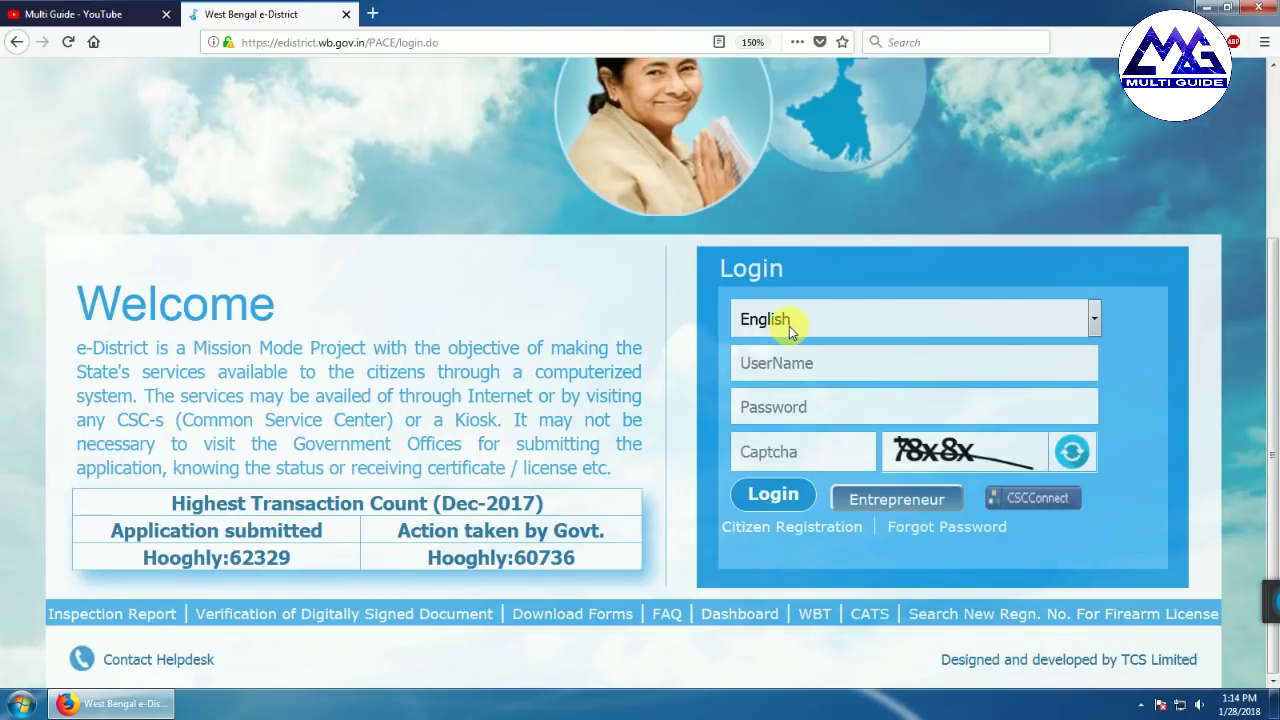
Log in with the saved username and password in English, entering the captcha code
key("ctrl+minus")
key("ctrl+minus")
key("ctrl+minus")
key("ctrl+minus")
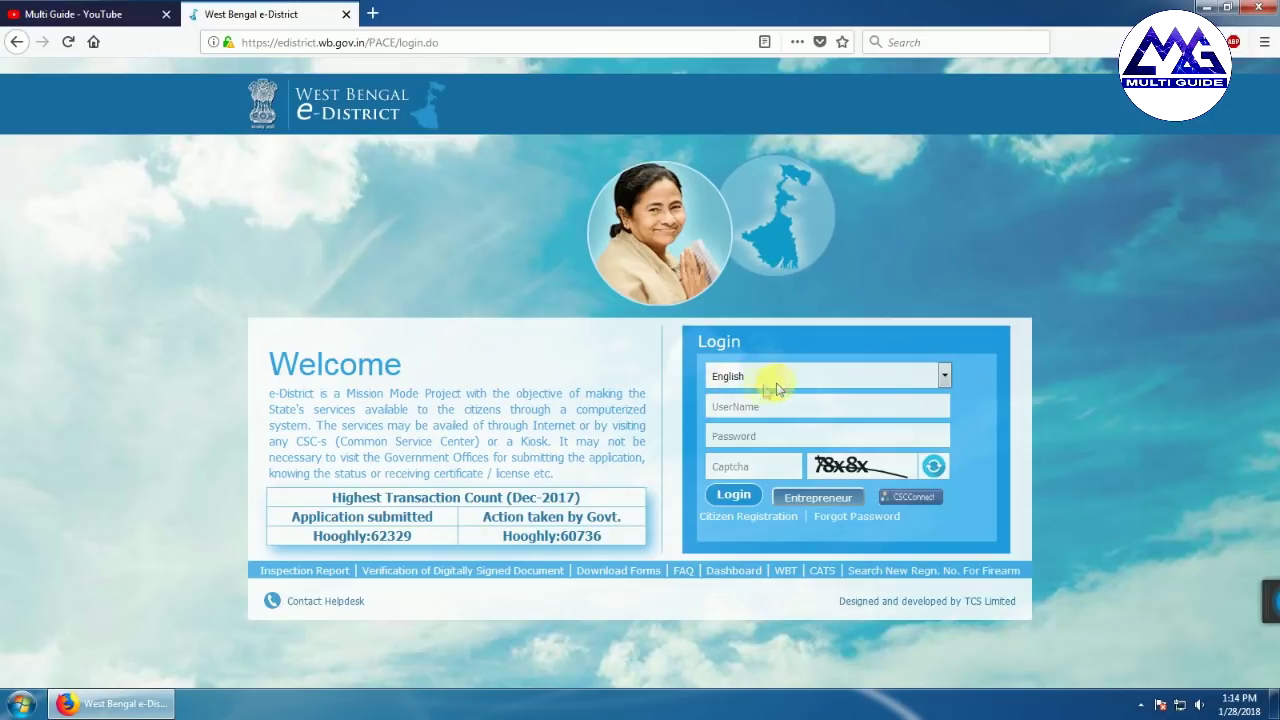
left_click(944, 375)
left_click(977, 394)
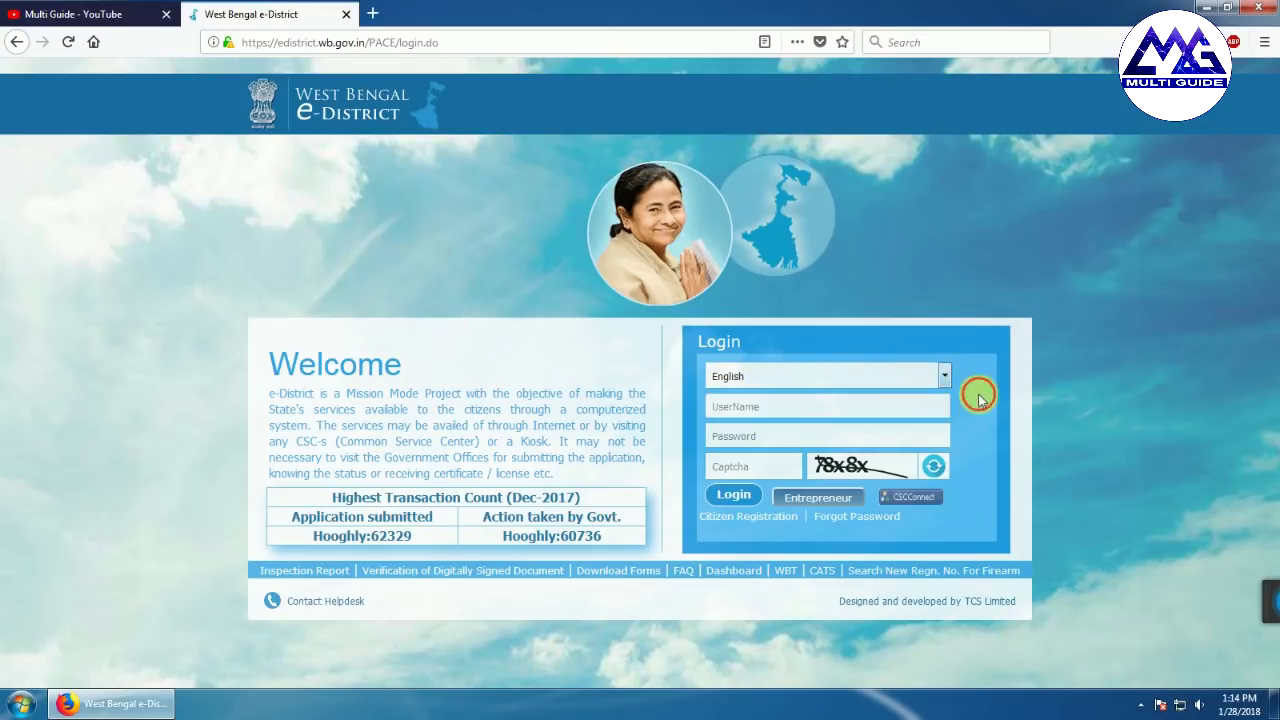
left_click(750, 407)
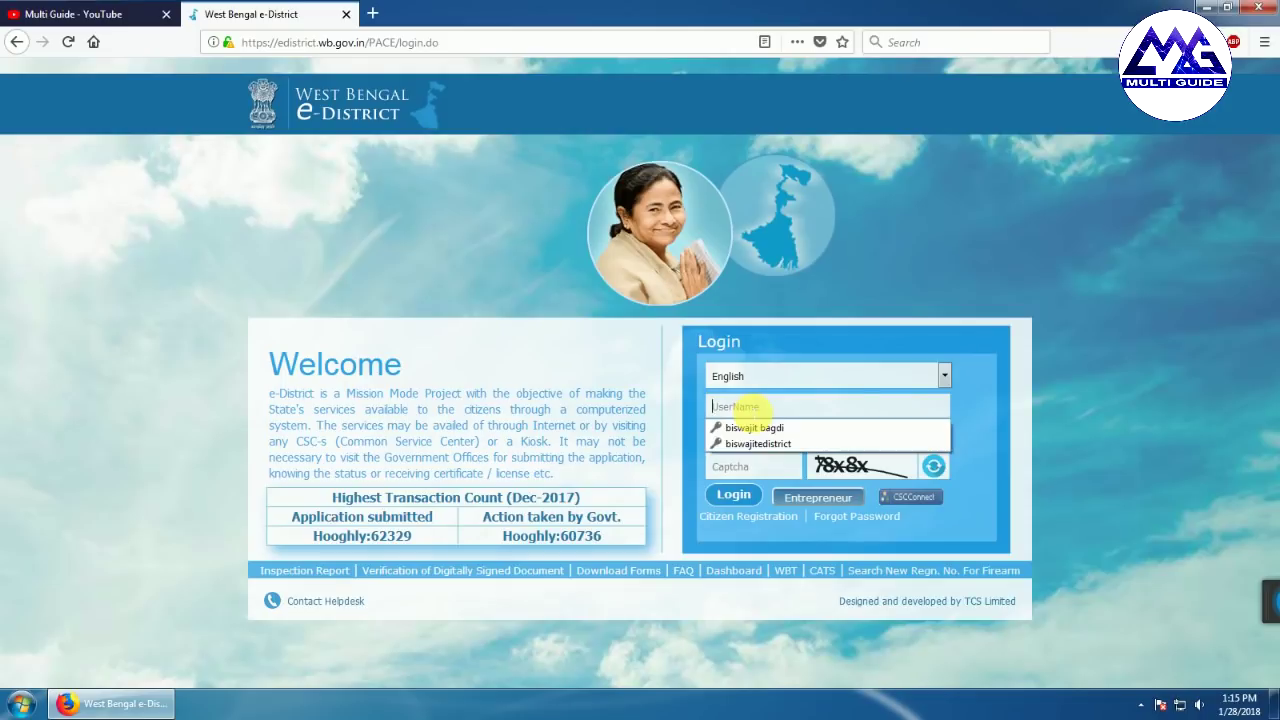
left_click(757, 425)
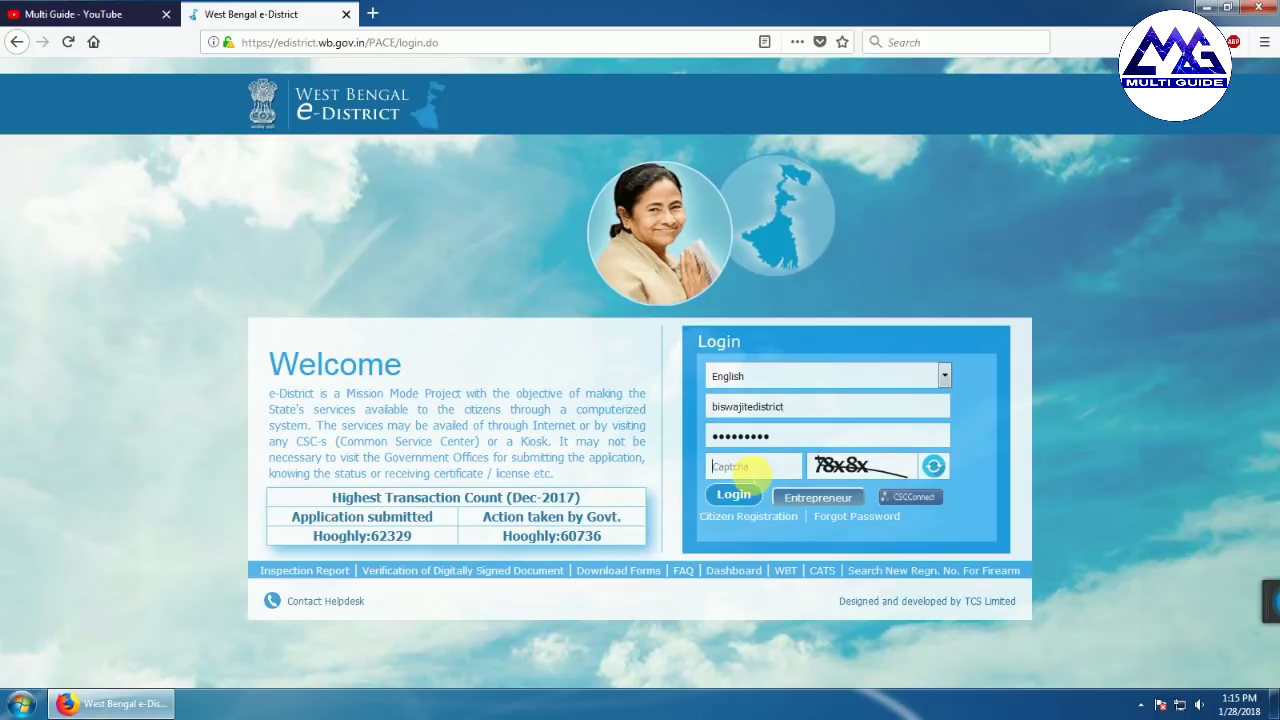
type("78")
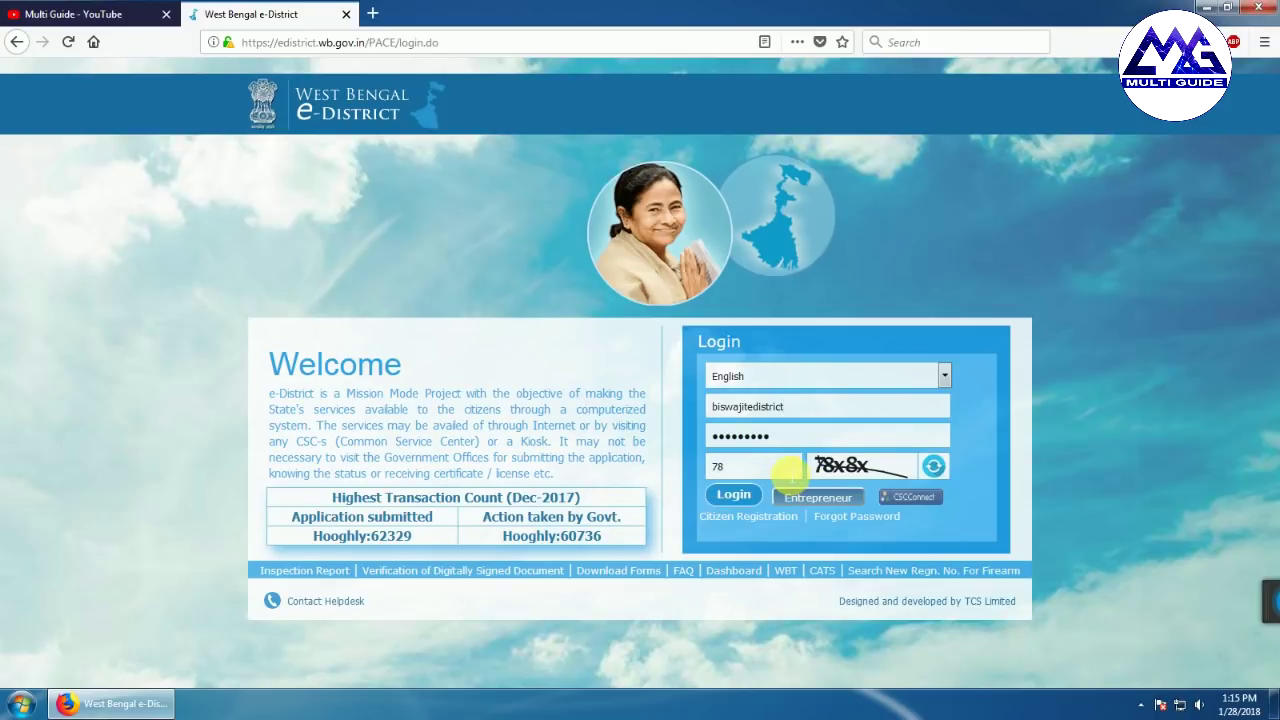
type("x8x")
left_click(733, 494)
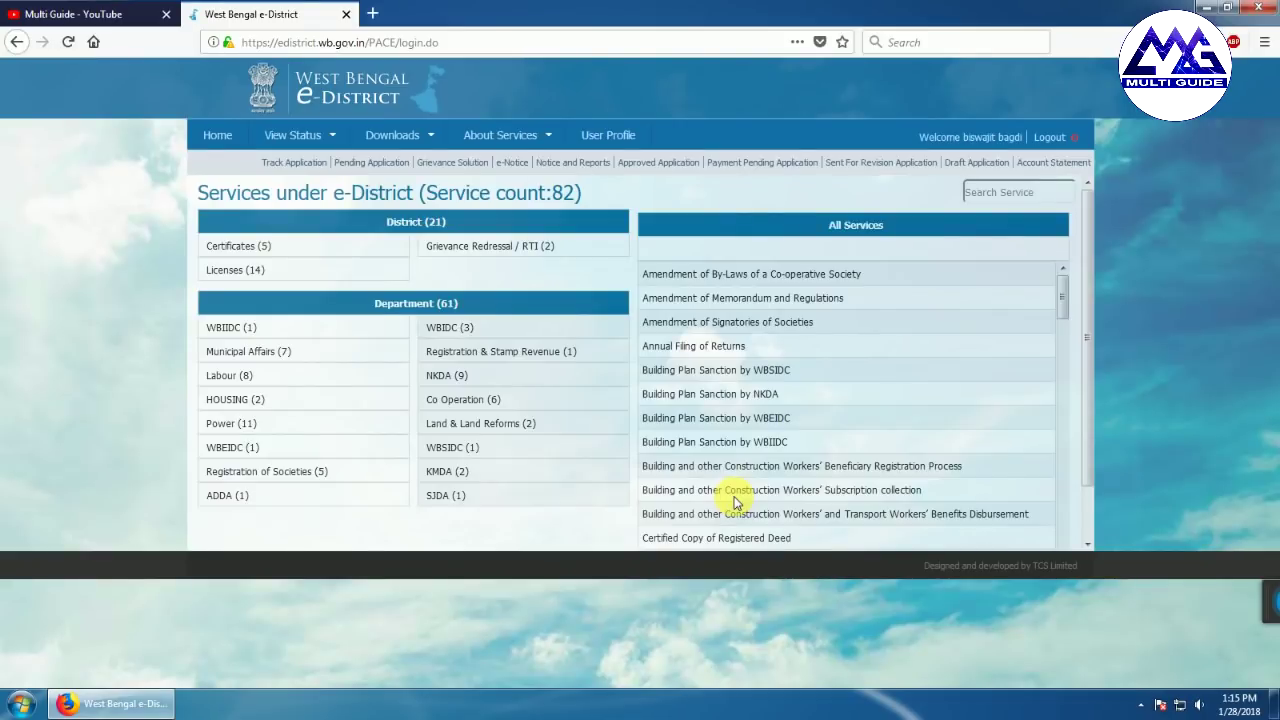
Open Permission for Delayed Registration of Birth under Certificates and scroll down to its Apply button
mouse_move(245, 252)
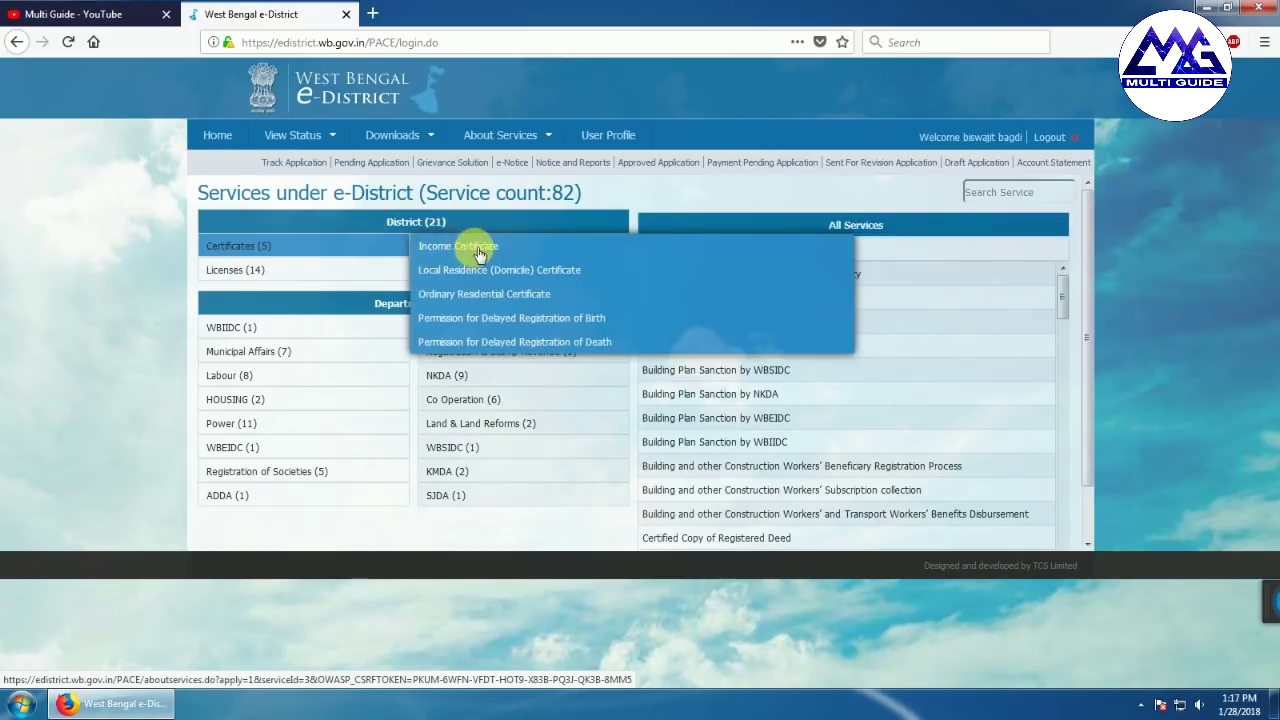
left_click(497, 318)
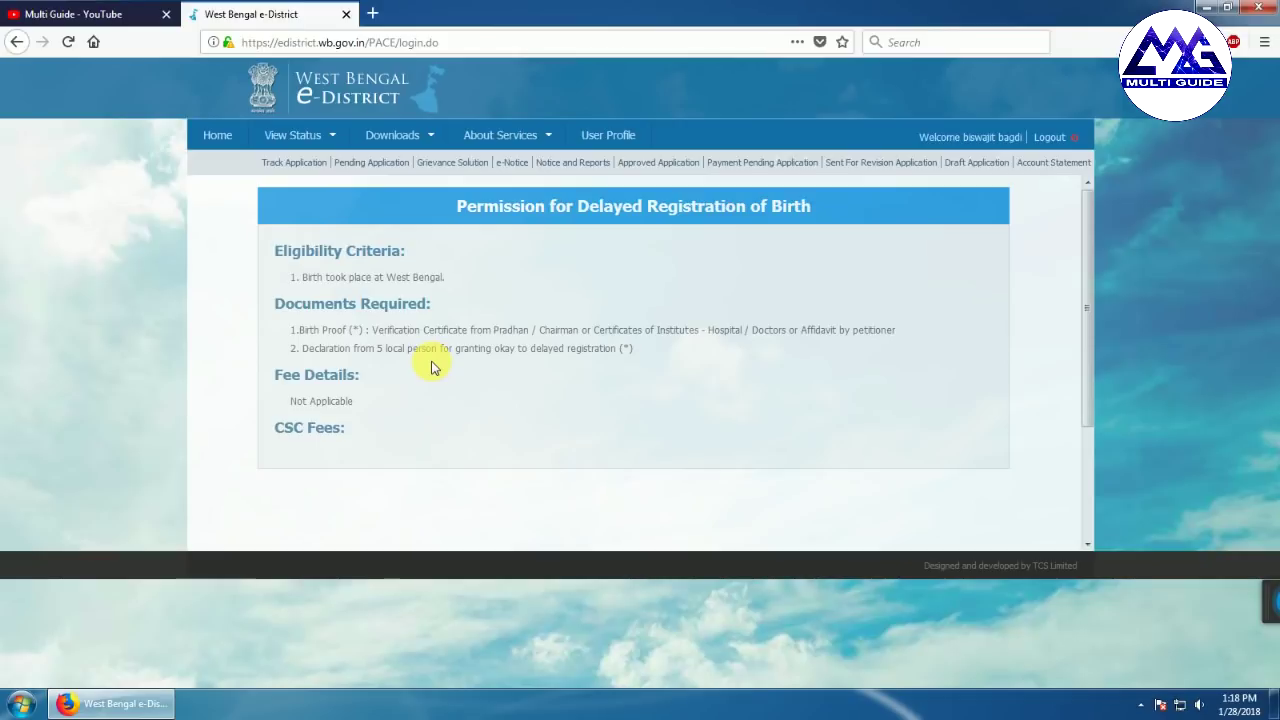
scroll(654, 437, "down", 2)
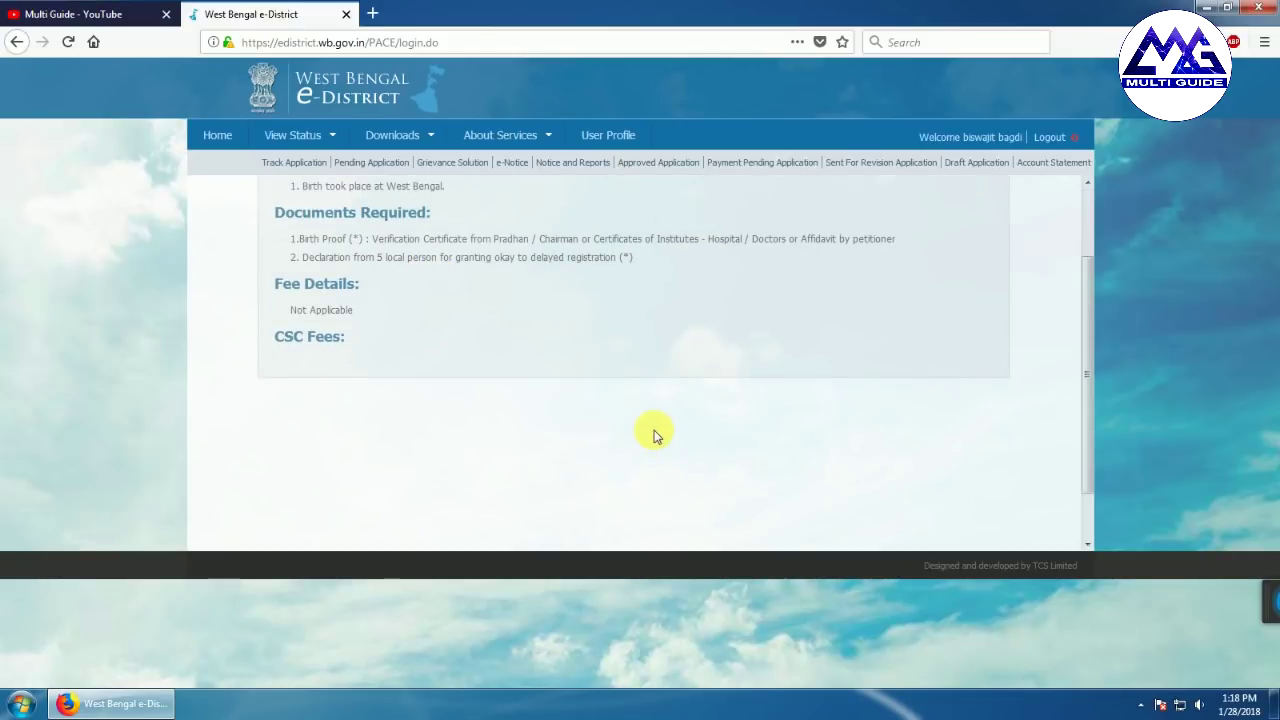
scroll(653, 435, "down", 1)
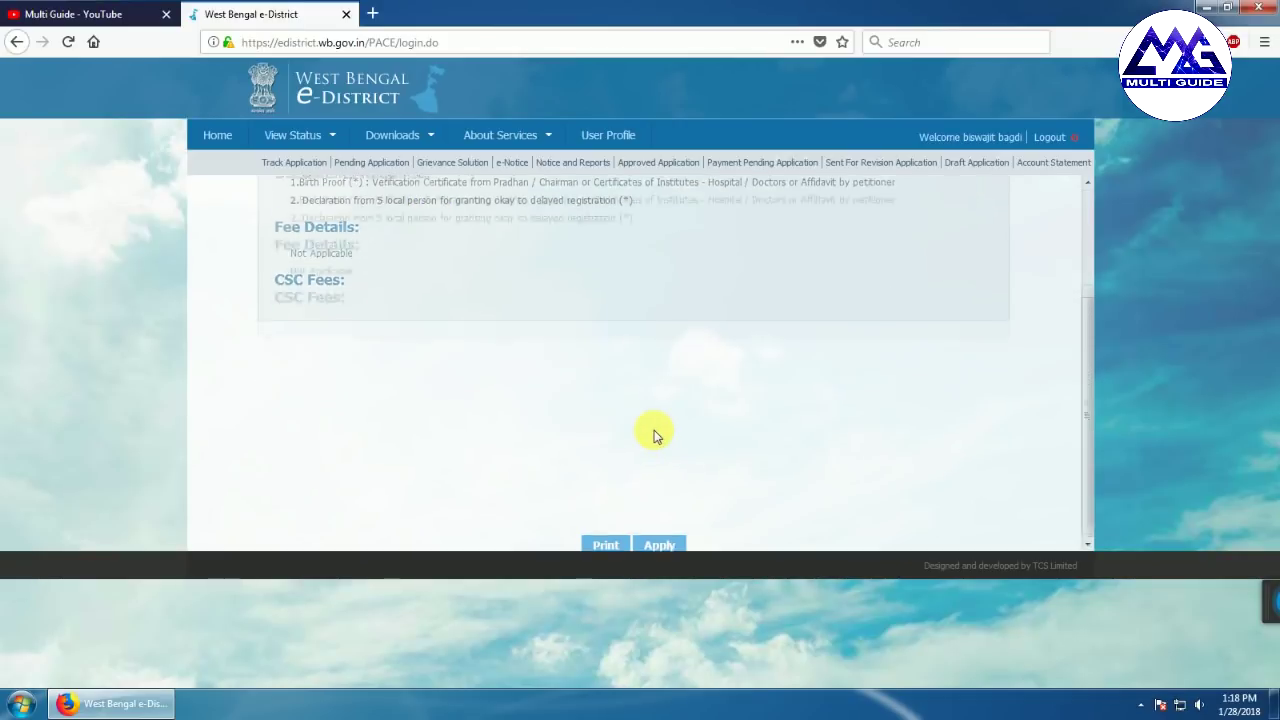
Start the application with salutation Mr. and the applicant's saved first and last name
left_click(658, 543)
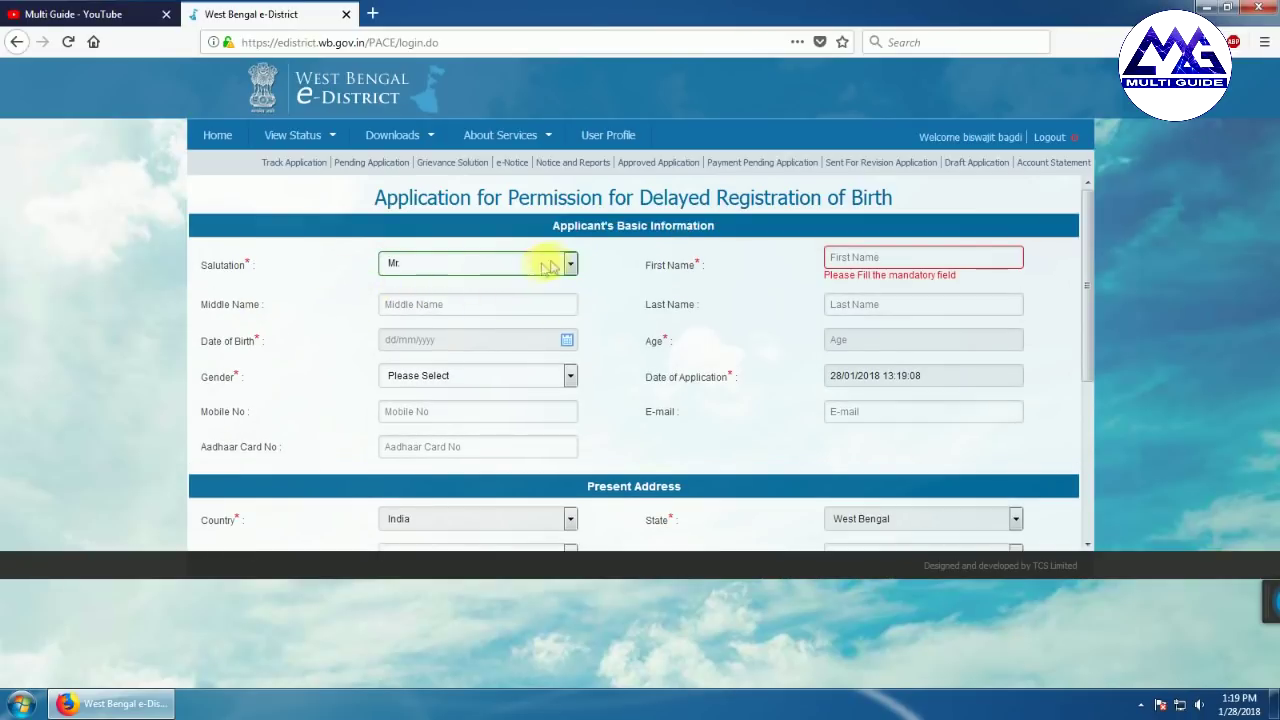
left_click(569, 264)
left_click(455, 305)
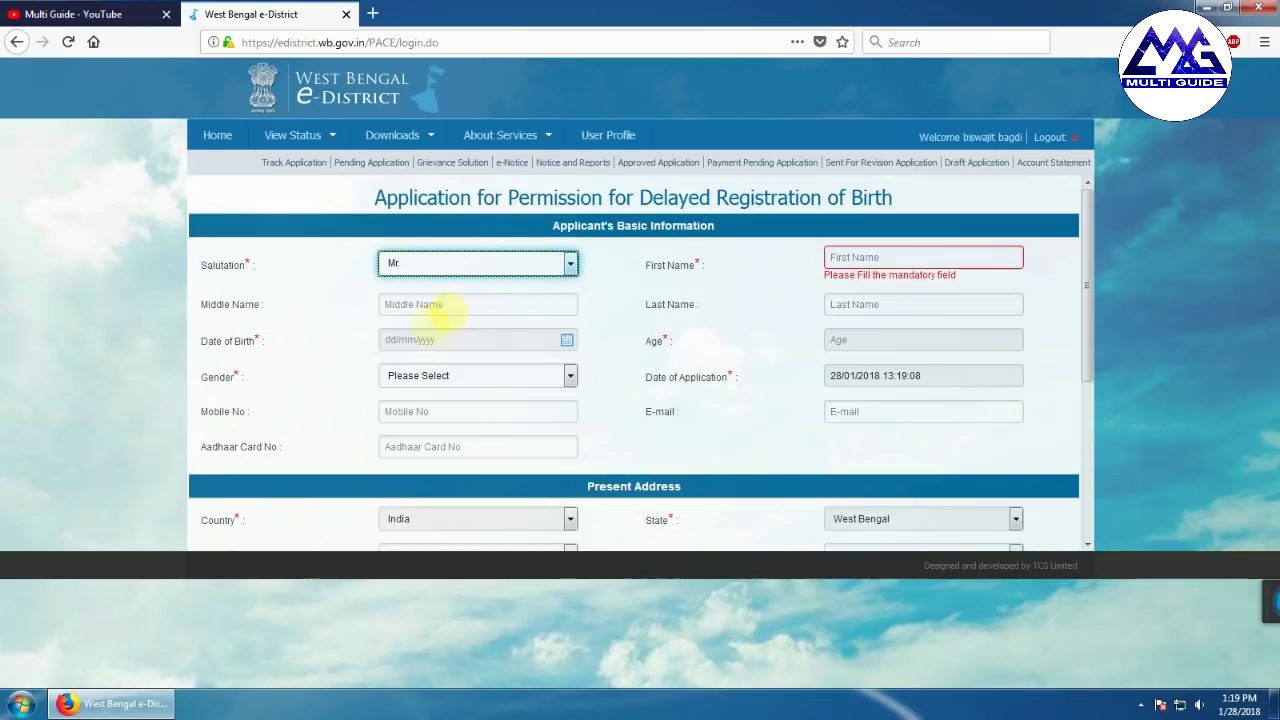
left_click(569, 264)
left_click(615, 262)
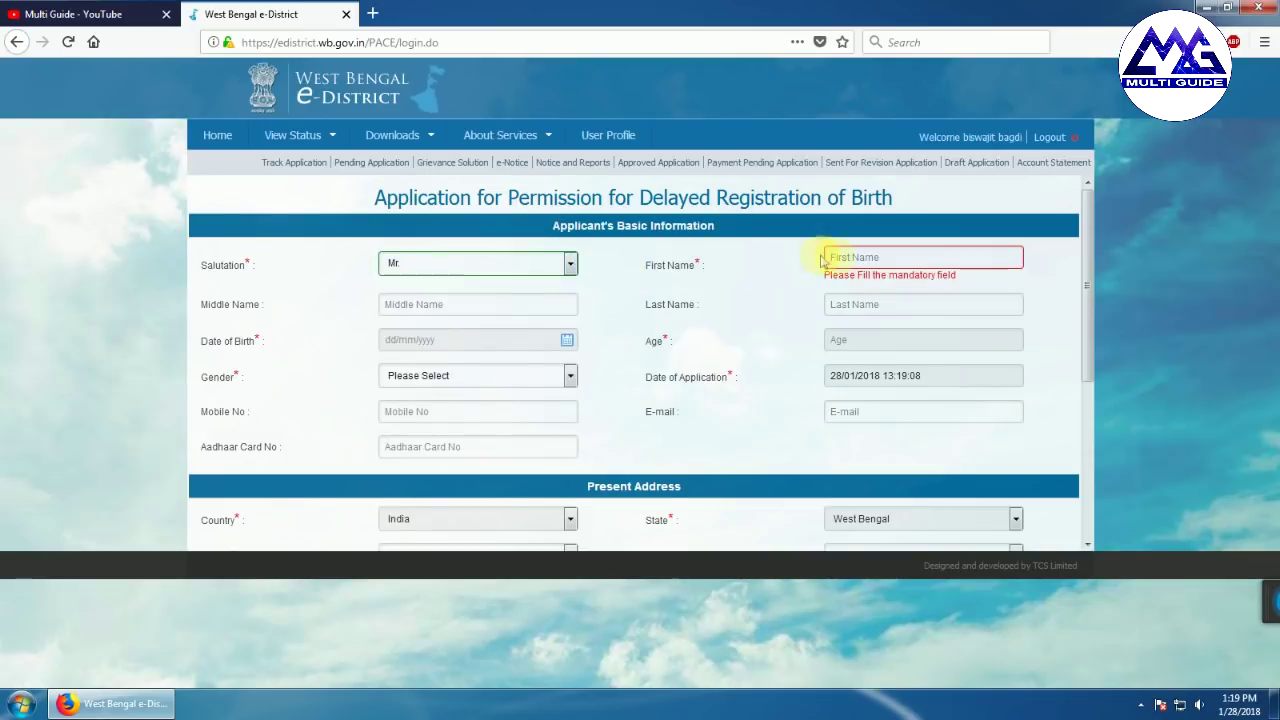
left_click(857, 258)
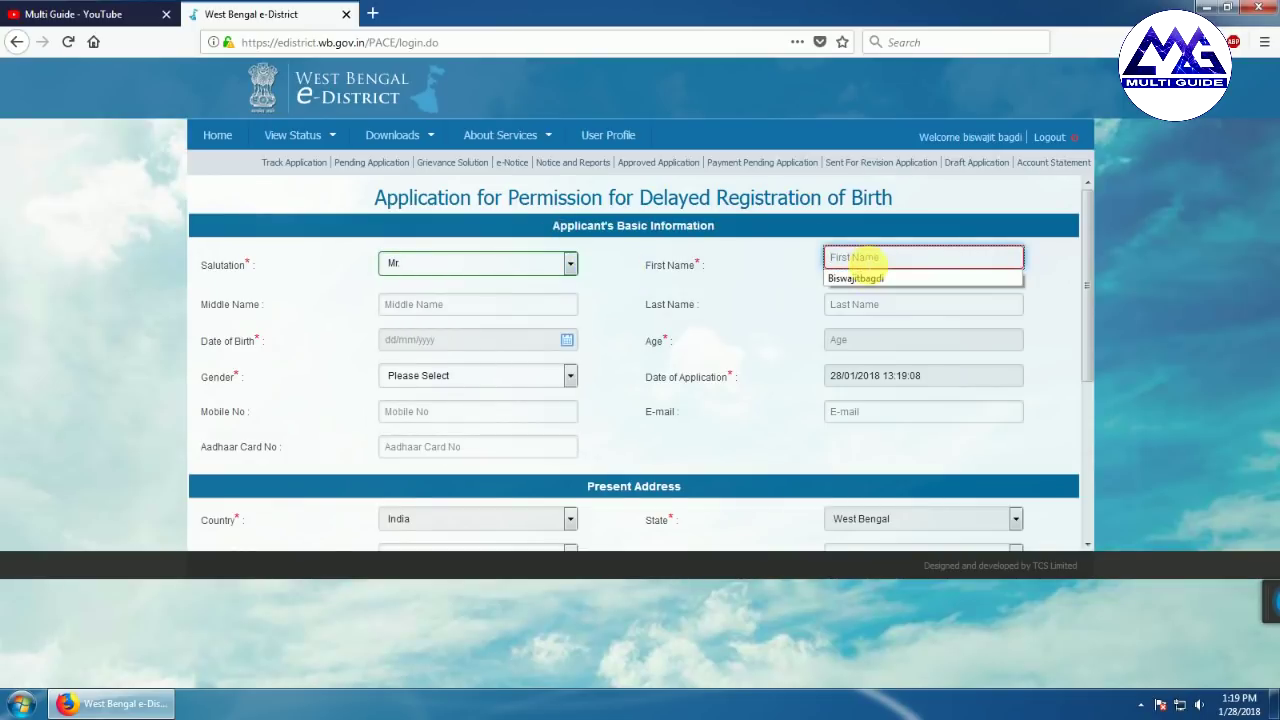
left_click(858, 278)
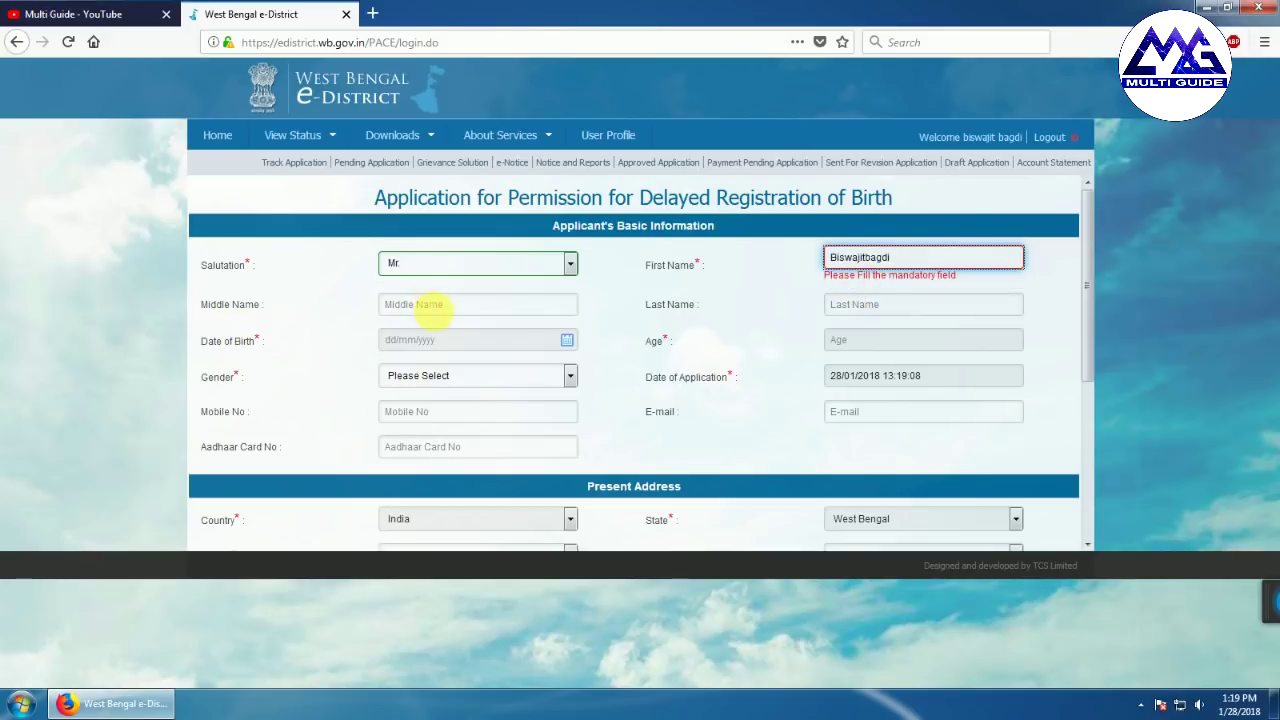
left_click(870, 306)
left_click(868, 296)
left_click(863, 320)
Set the applicant's date of birth to 01/01/1987 and gender to Male
left_click(563, 328)
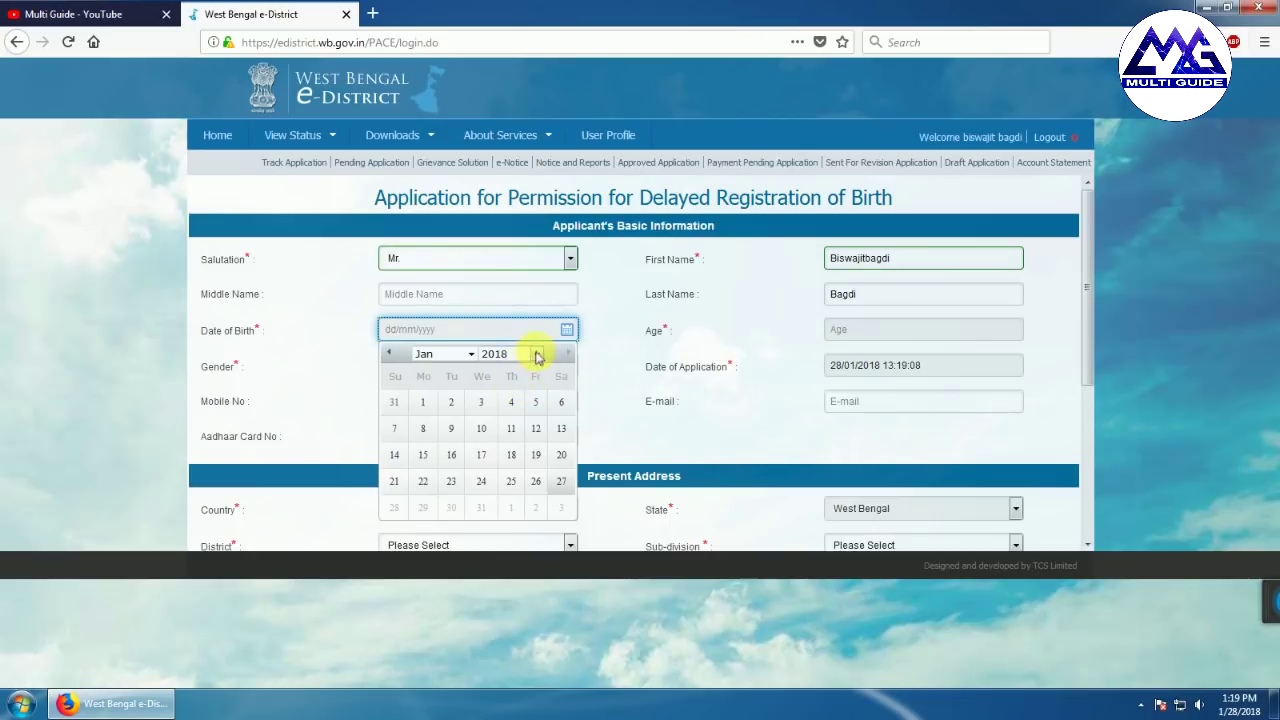
left_click(537, 355)
scroll(520, 514, "up", 9)
left_click(518, 608)
left_click(511, 402)
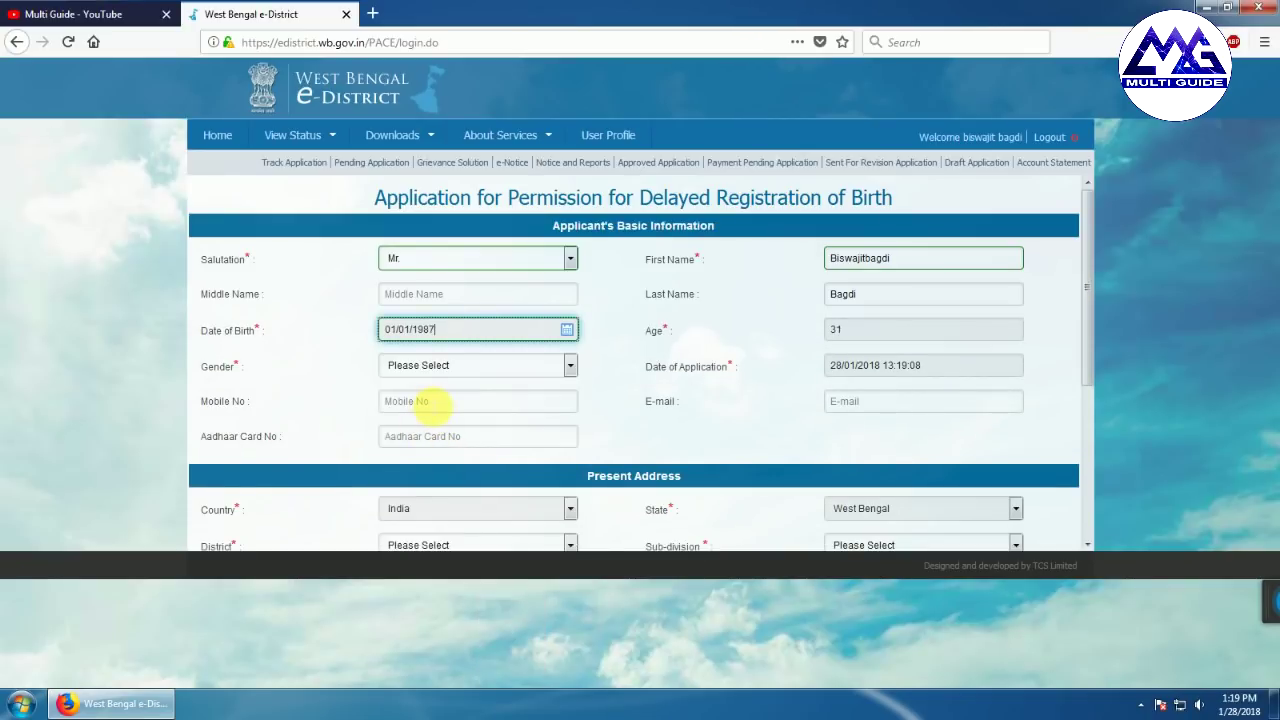
left_click(568, 366)
left_click(565, 403)
Set the present address to Bankura district, Bishnupur sub-division, Rural, Block type, Indas block
scroll(729, 429, "down", 5)
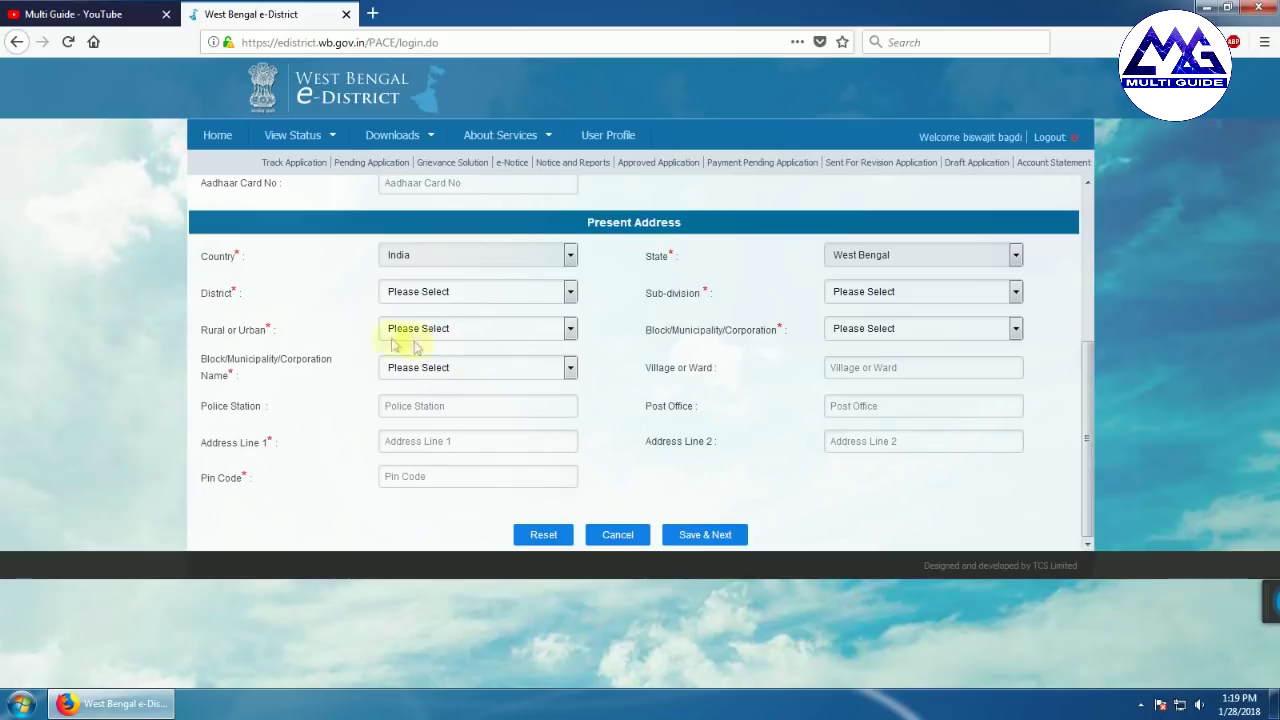
left_click(571, 291)
left_click(470, 353)
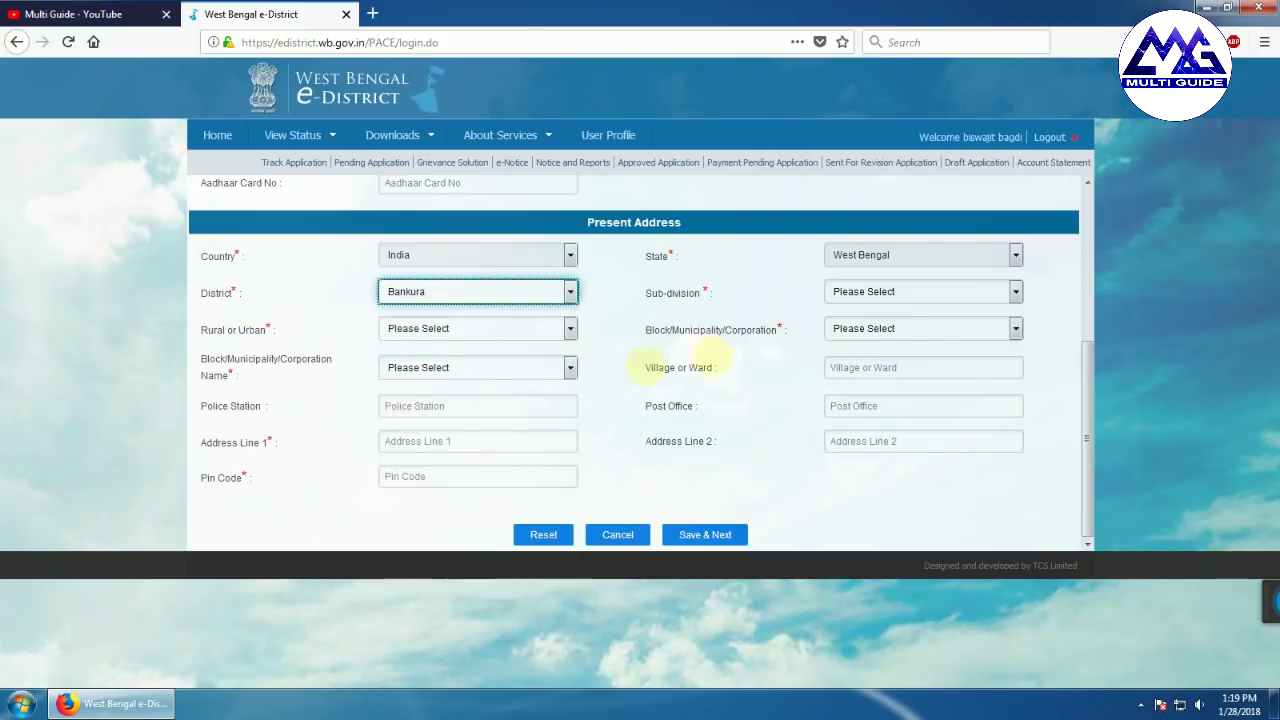
left_click(880, 291)
left_click(866, 351)
left_click(440, 329)
left_click(425, 371)
left_click(893, 333)
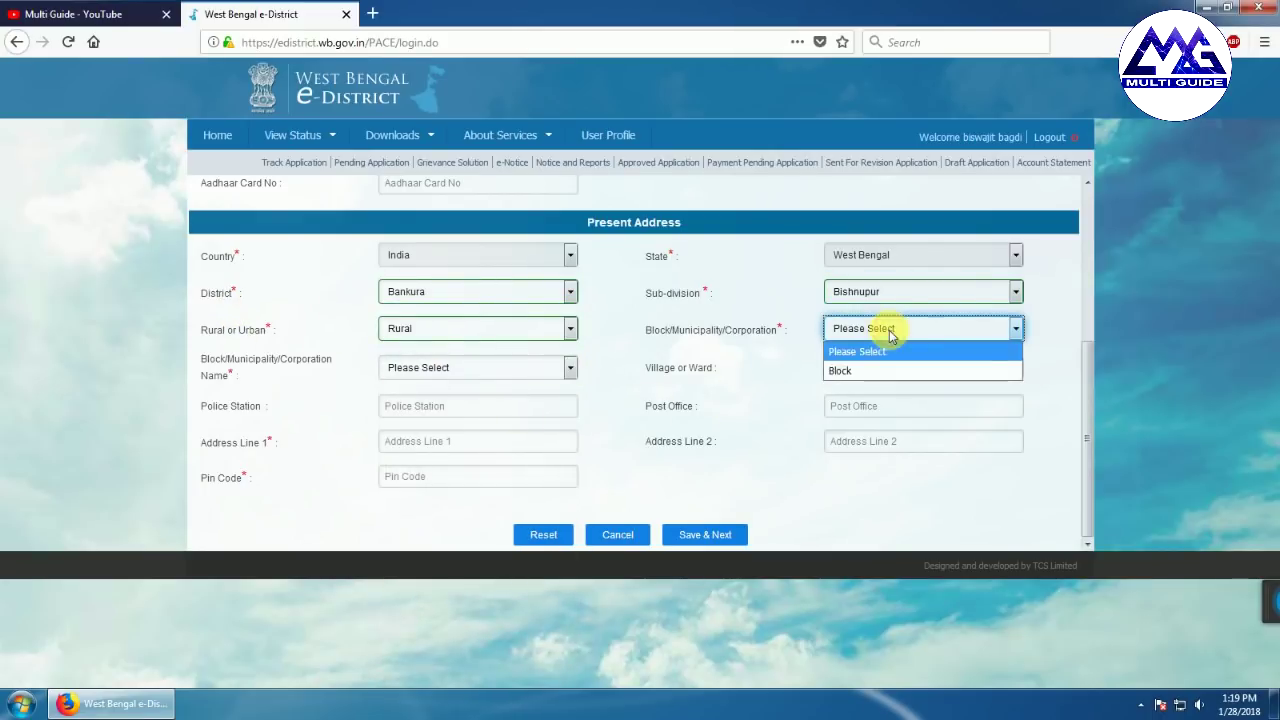
left_click(870, 371)
left_click(541, 371)
left_click(445, 427)
Fill police station indas, the first address line and PIN 722205, then save and continue
left_click(446, 410)
left_click(451, 408)
left_click(425, 428)
left_click(862, 406)
left_click(455, 441)
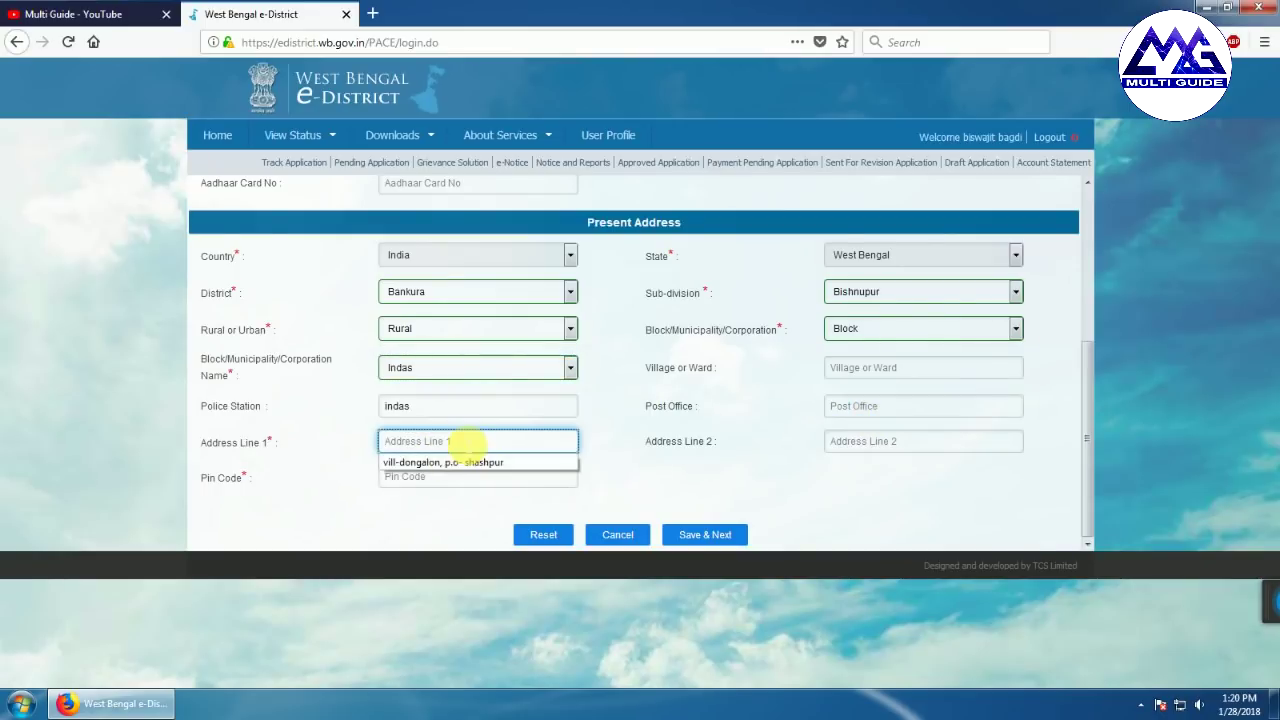
left_click(455, 462)
left_click(405, 480)
type("722205")
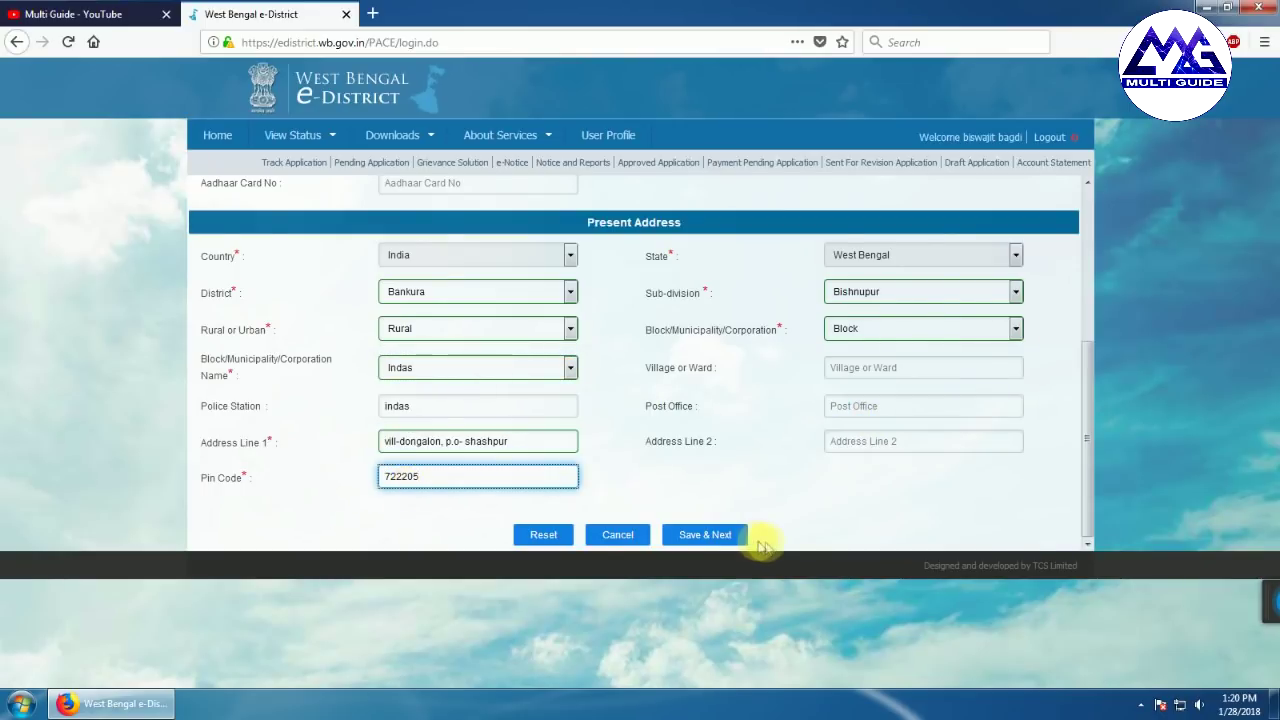
left_click(712, 535)
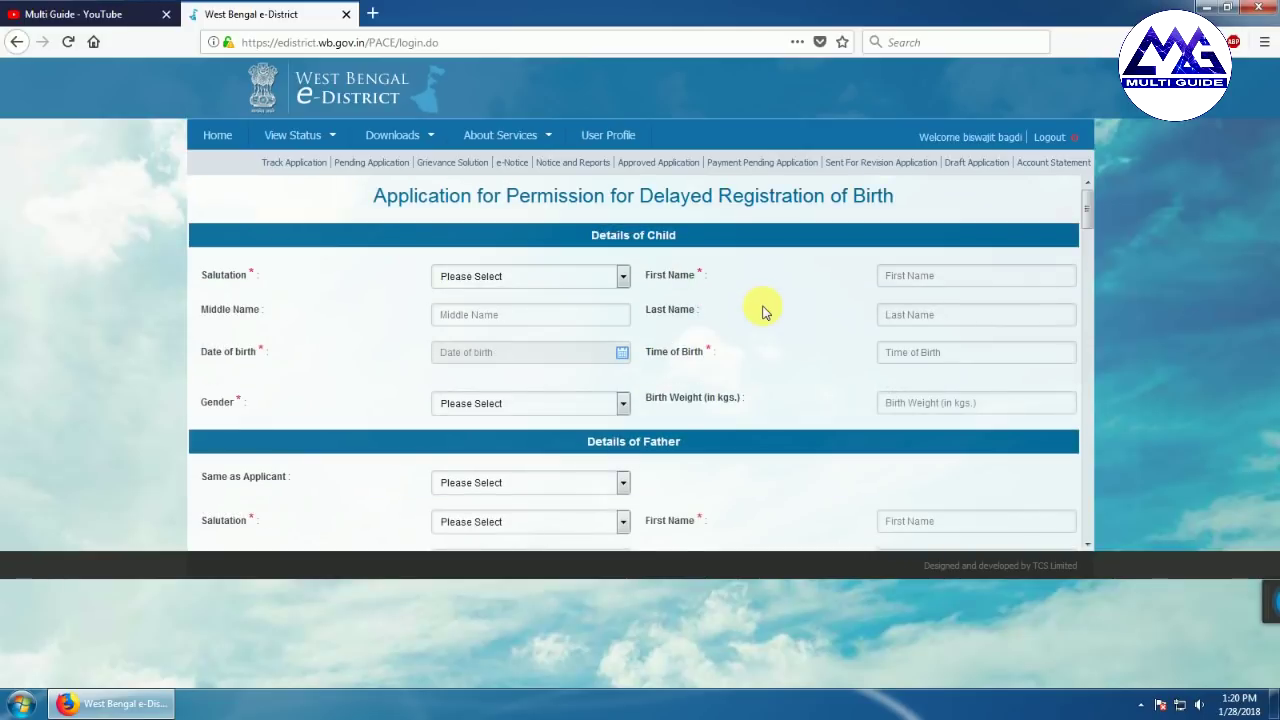
left_click(585, 277)
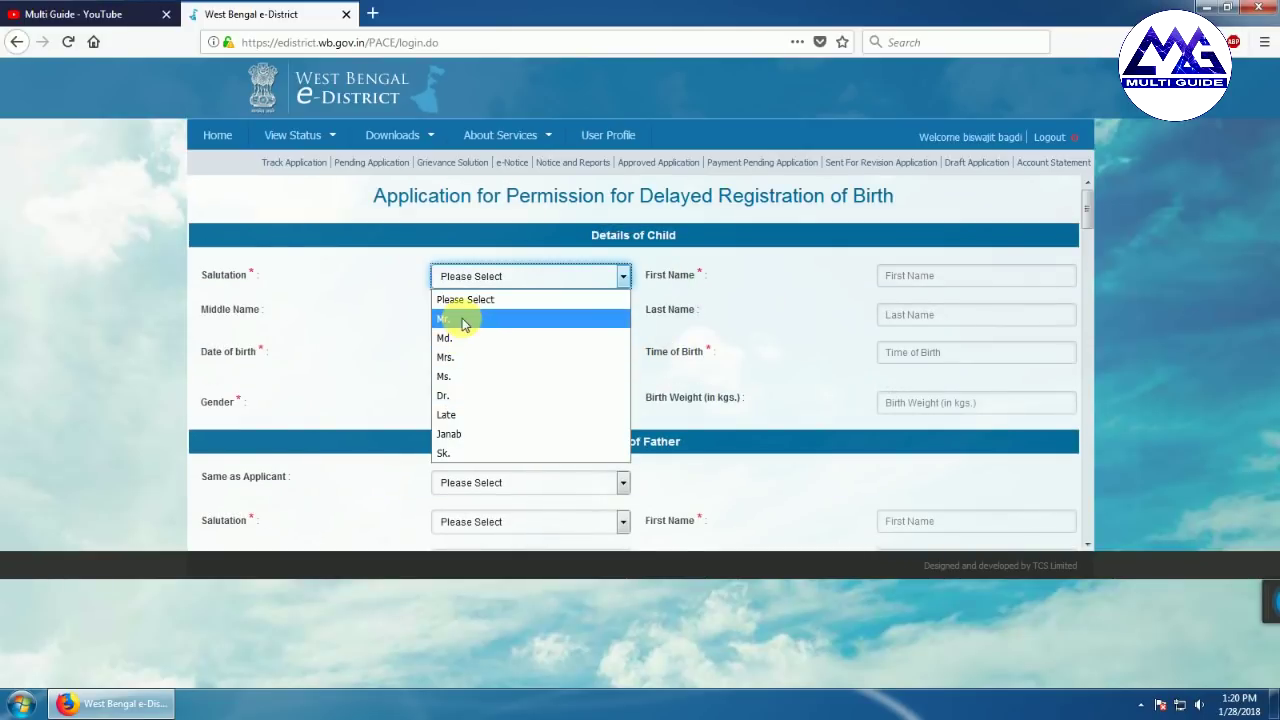
Set the child's salutation to Ms. and enter the child's first and last name
left_click(463, 320)
left_click(622, 277)
left_click(540, 380)
left_click(963, 282)
left_click(478, 314)
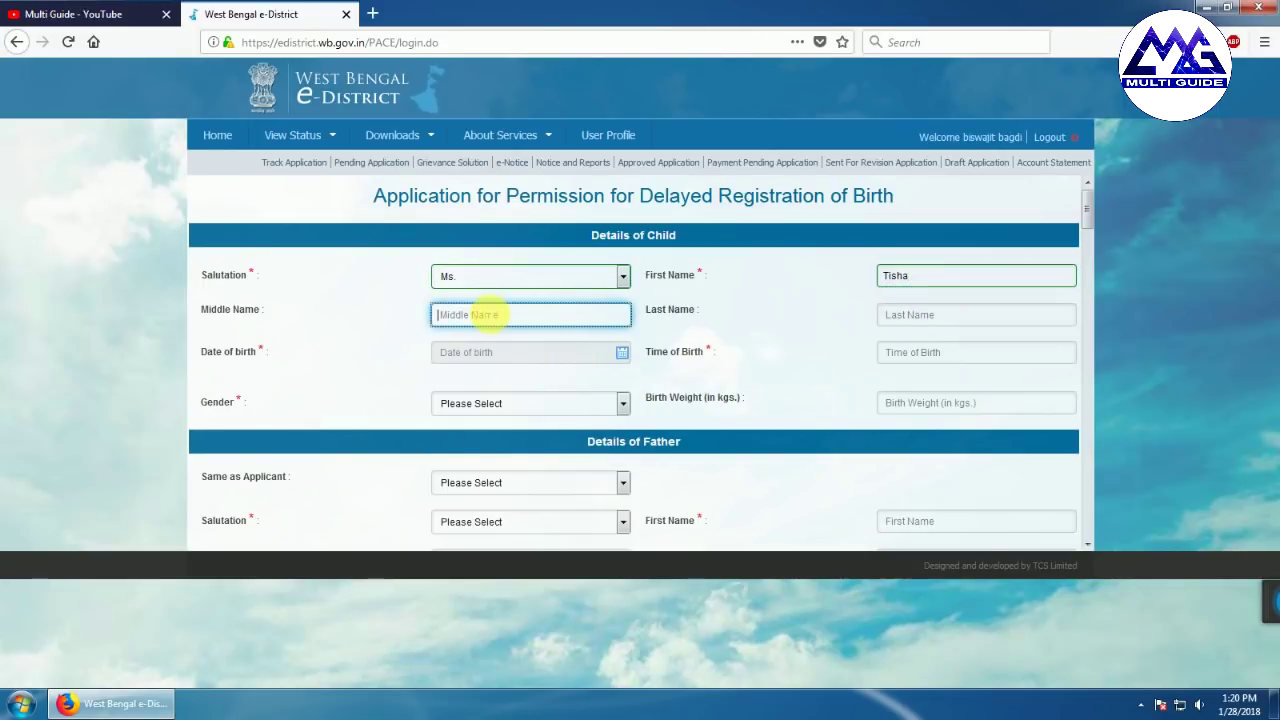
left_click(980, 318)
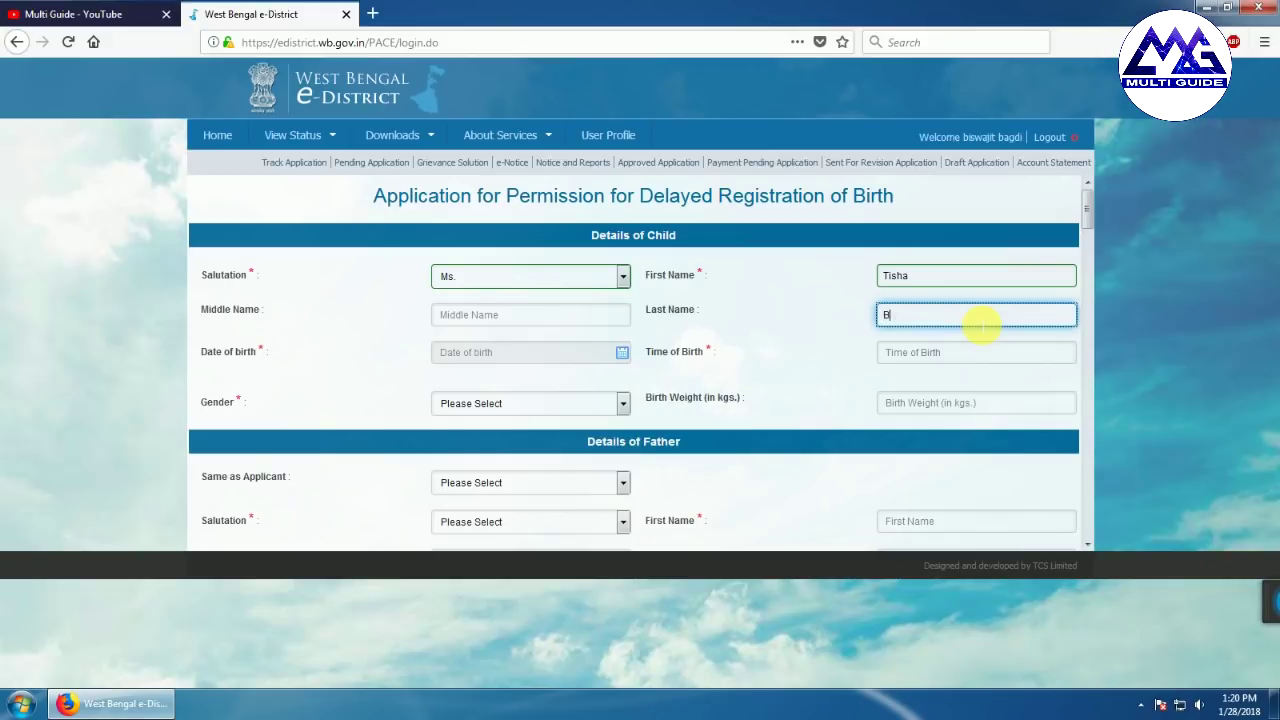
Record the child's birth as 01/05/2017 at 04:20PM, Female, weighing 2.8 kg
left_click(622, 352)
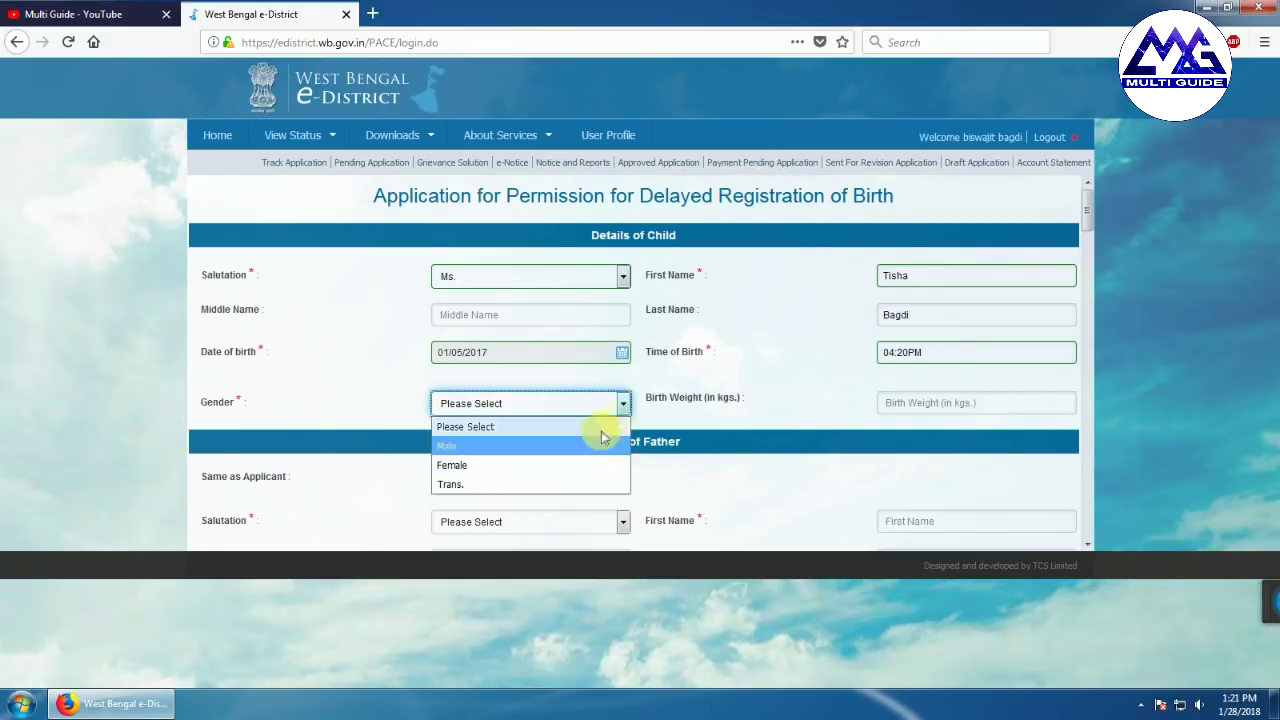
left_click(613, 402)
left_click(621, 405)
left_click(452, 465)
left_click(922, 403)
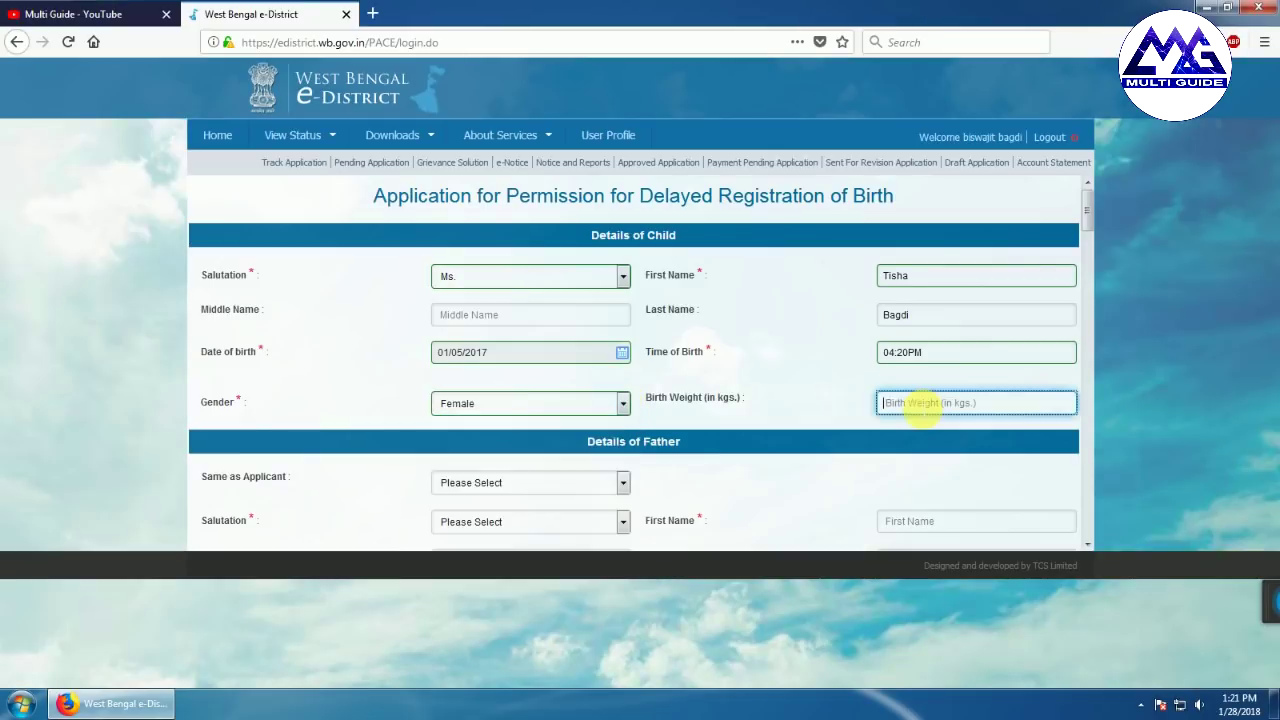
type("2.8")
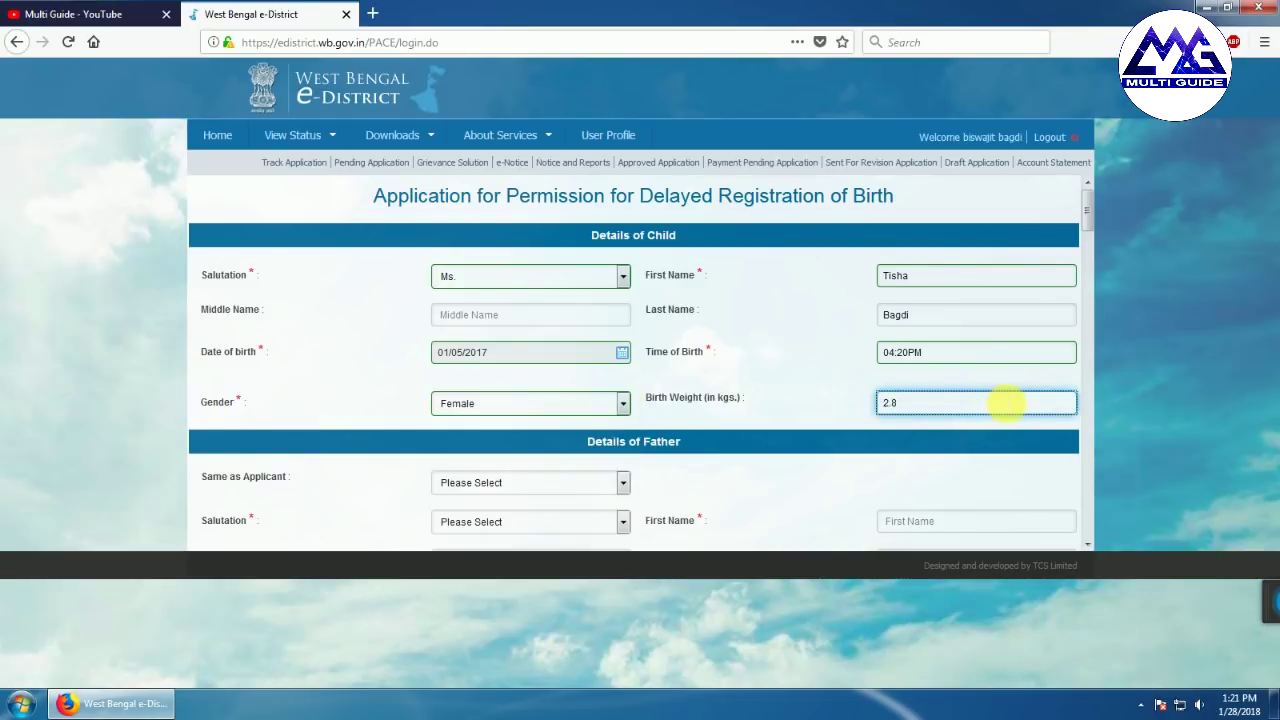
scroll(906, 460, "down", 2)
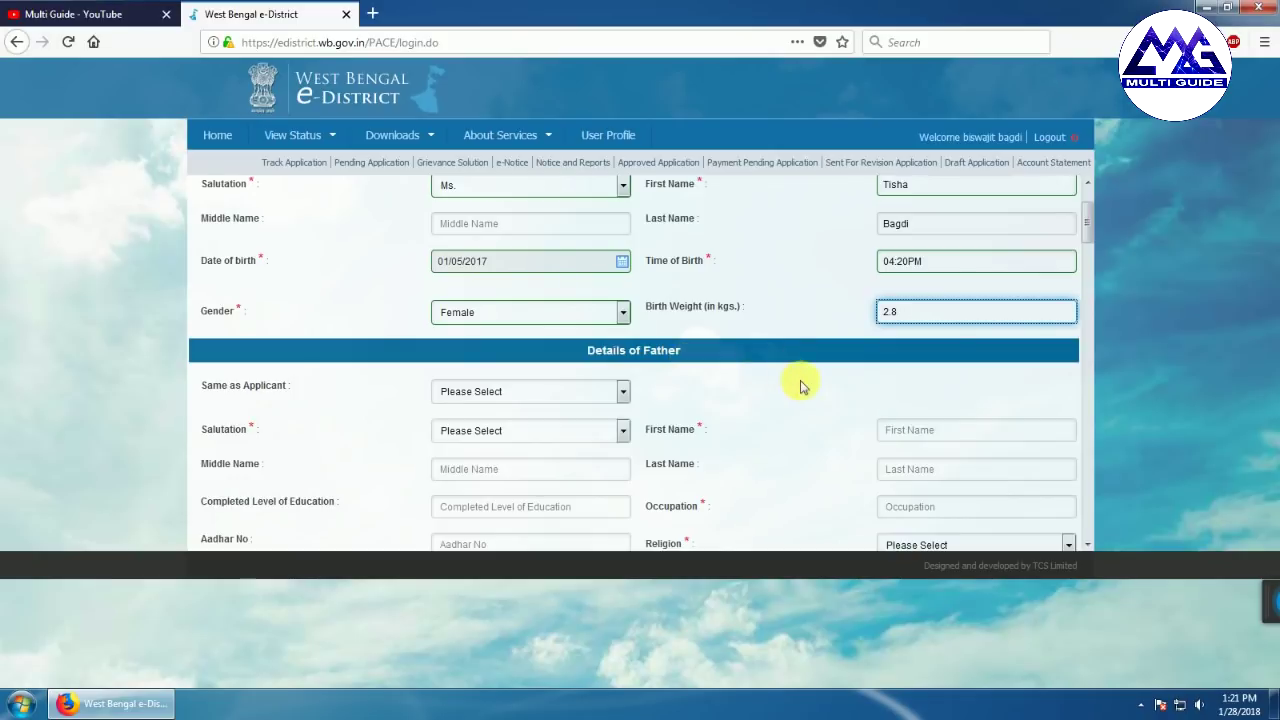
Set Same as Applicant to Yes for both the father and the mother
scroll(806, 385, "down", 2)
left_click(622, 299)
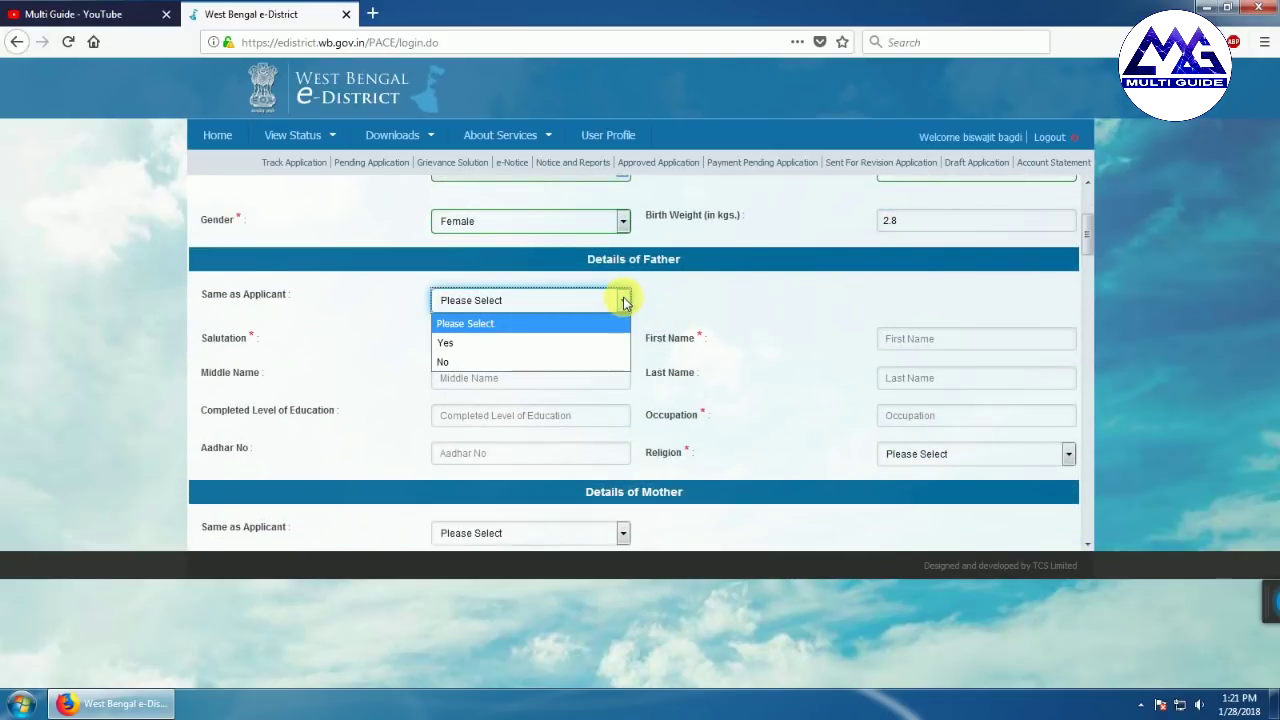
left_click(537, 342)
scroll(624, 357, "down", 4)
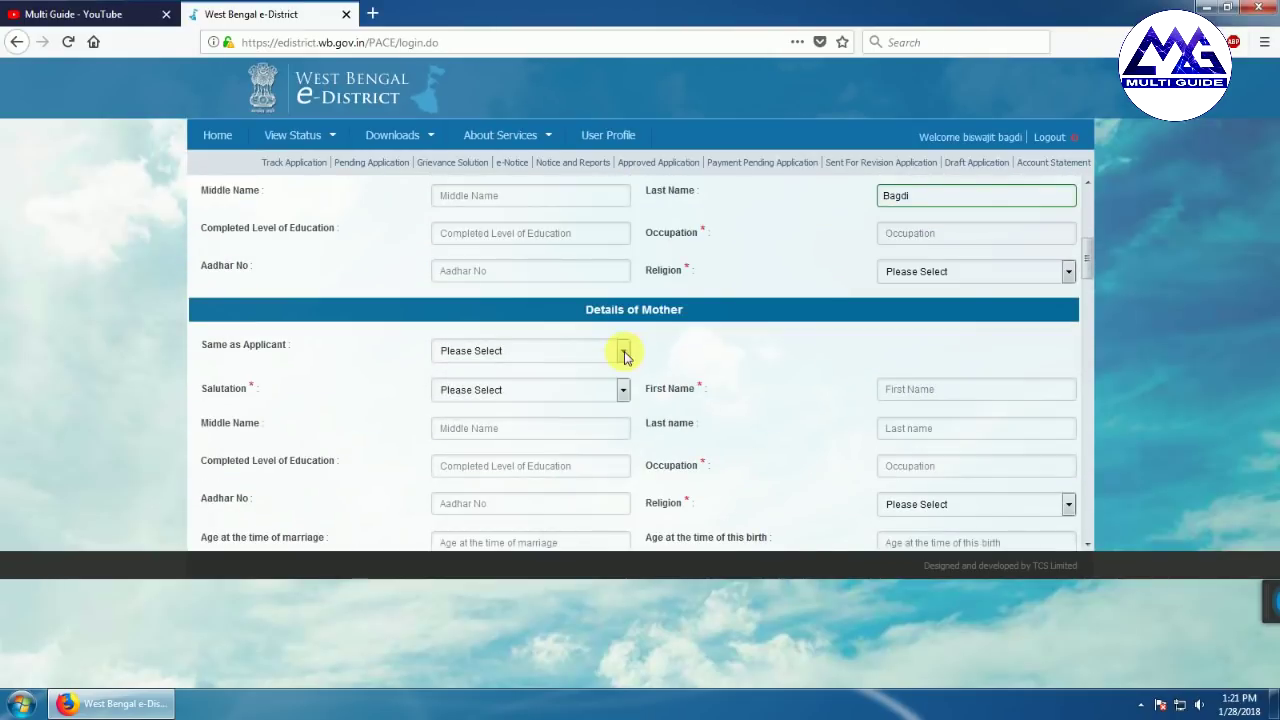
left_click(624, 352)
left_click(551, 392)
Copy the previous address to the permanent address, and use the present address for birthplace and parents' address
scroll(784, 398, "down", 6)
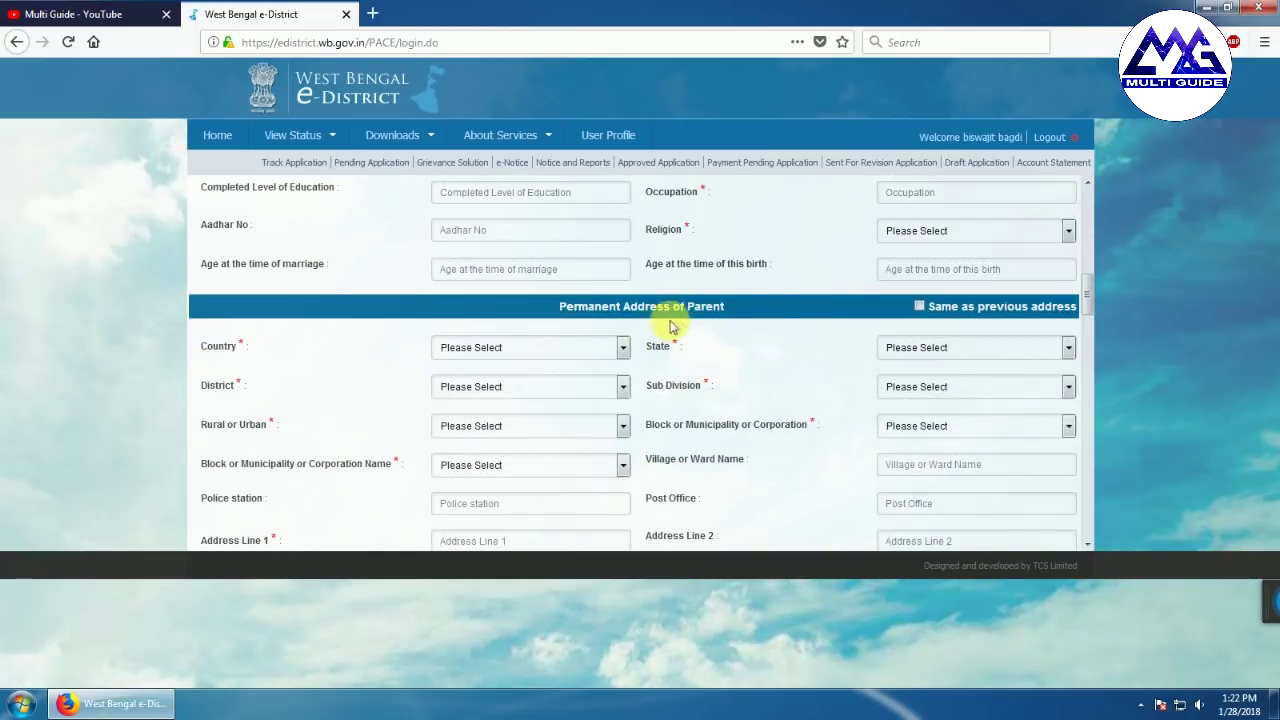
left_click(919, 307)
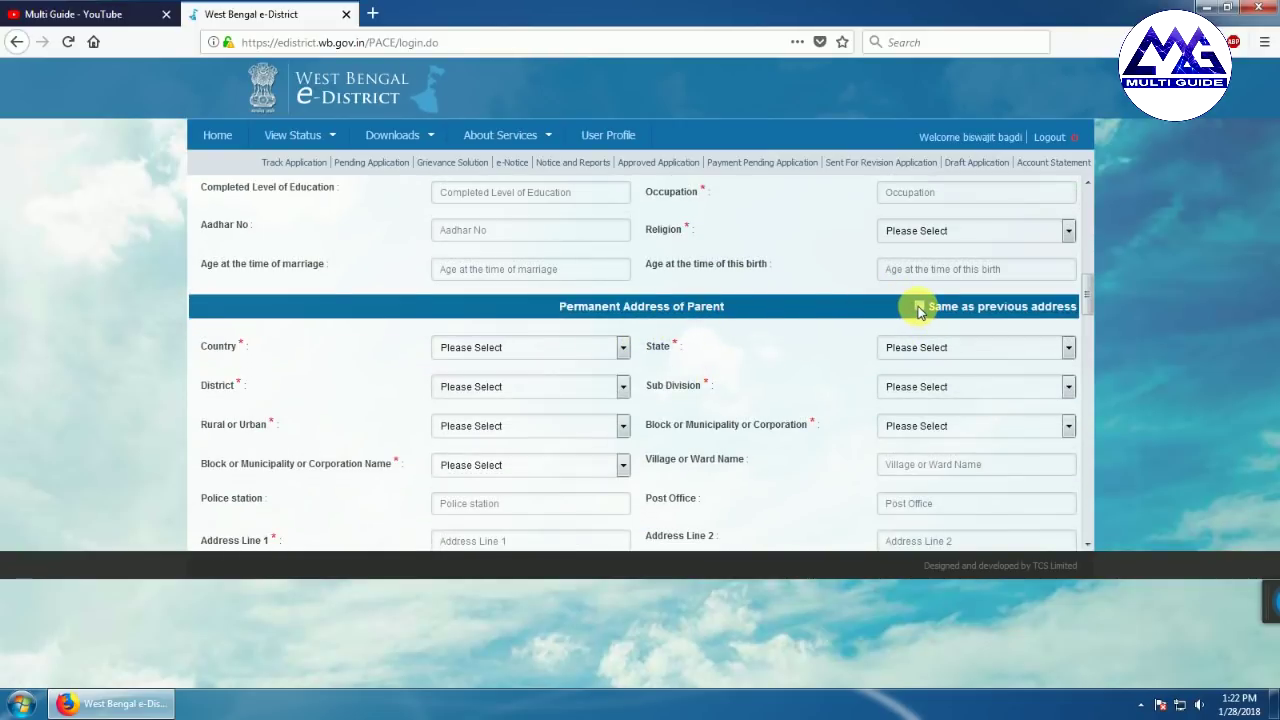
scroll(828, 385, "down", 4)
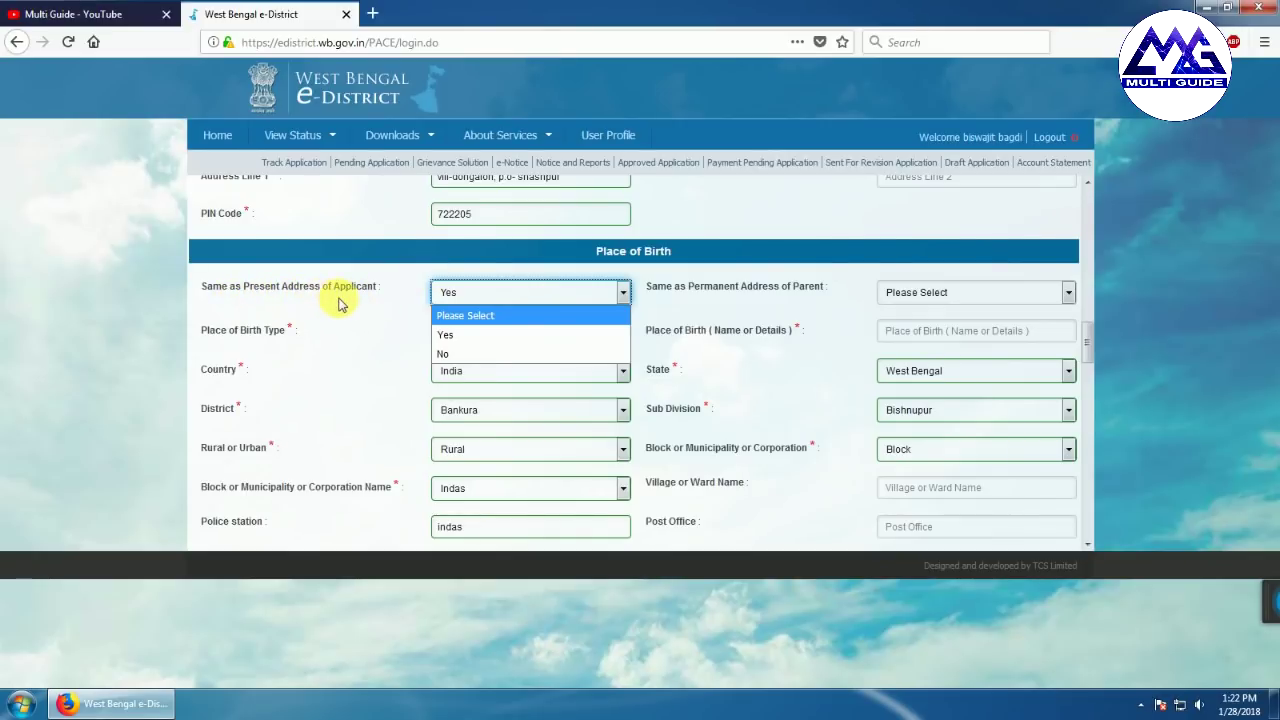
left_click(500, 334)
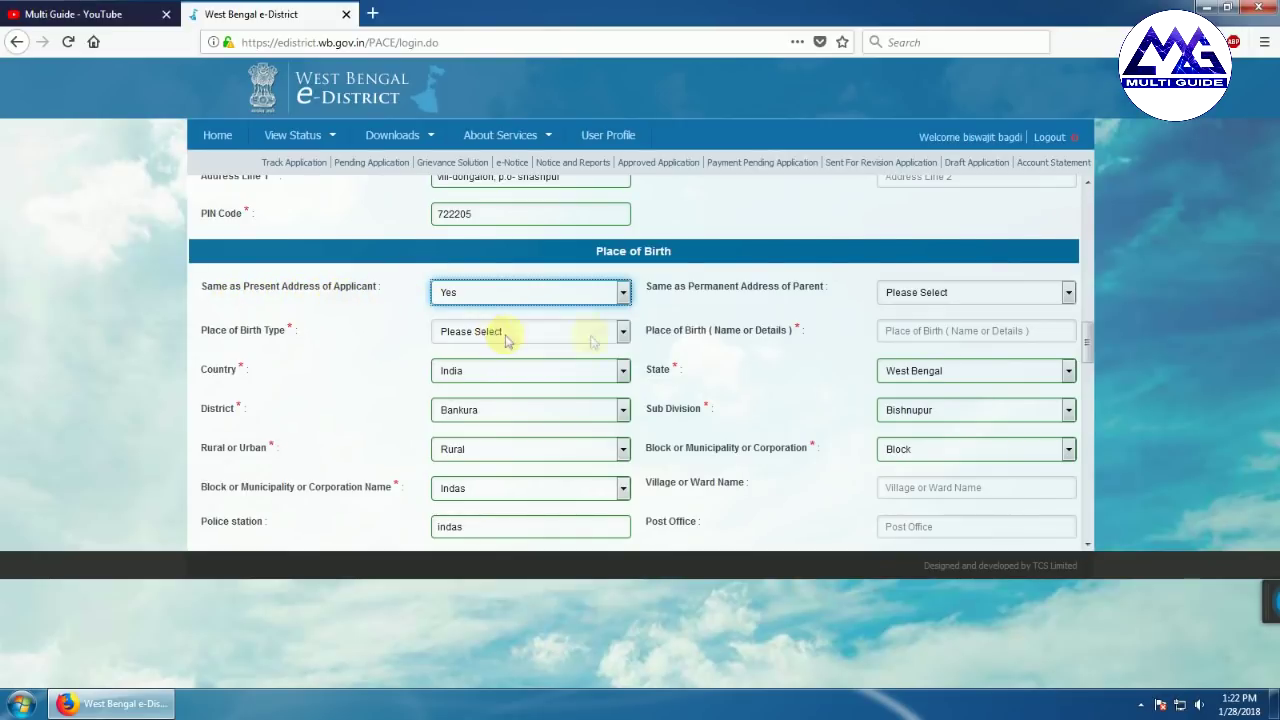
scroll(815, 363, "down", 3)
scroll(815, 363, "down", 4)
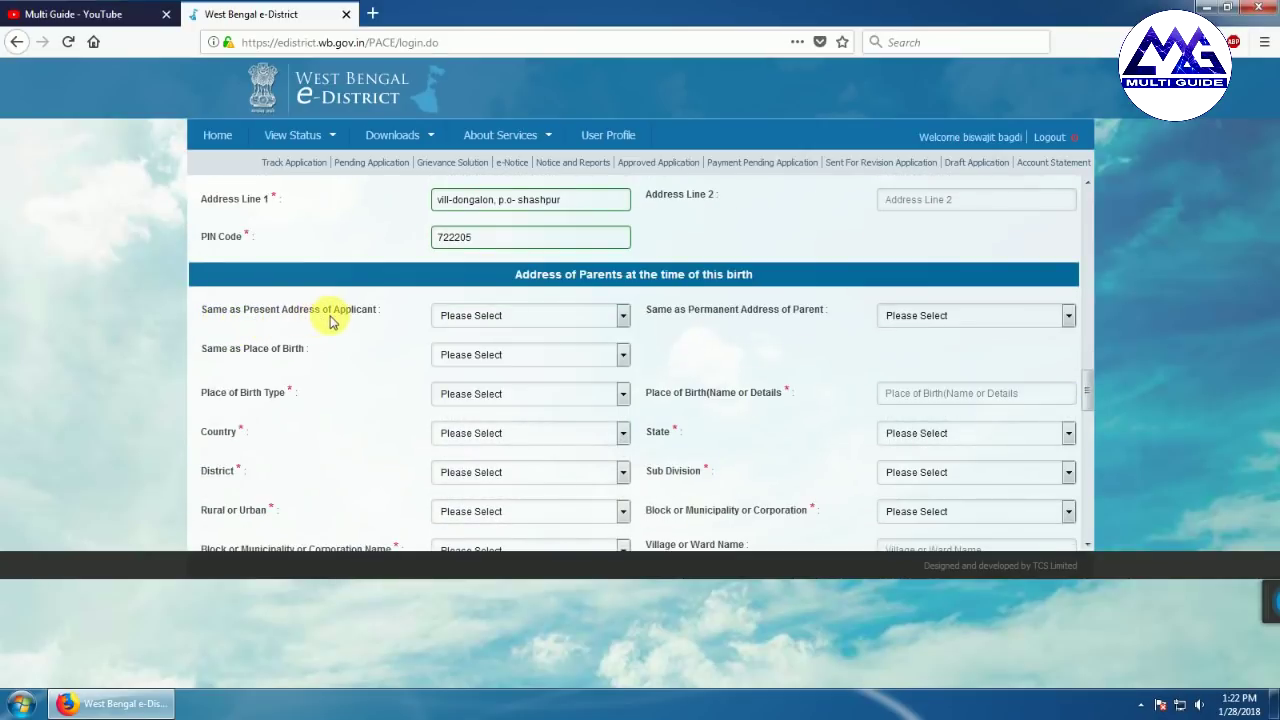
left_click(625, 316)
left_click(572, 355)
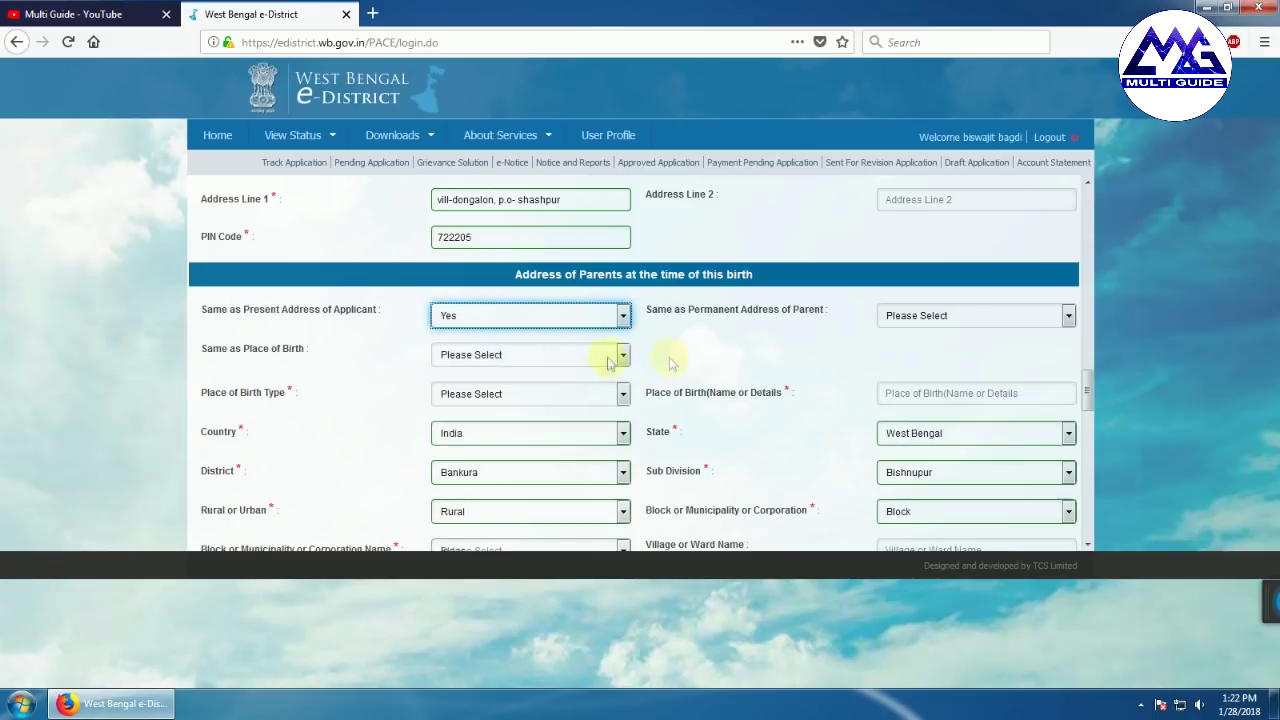
scroll(614, 262, "down", 1)
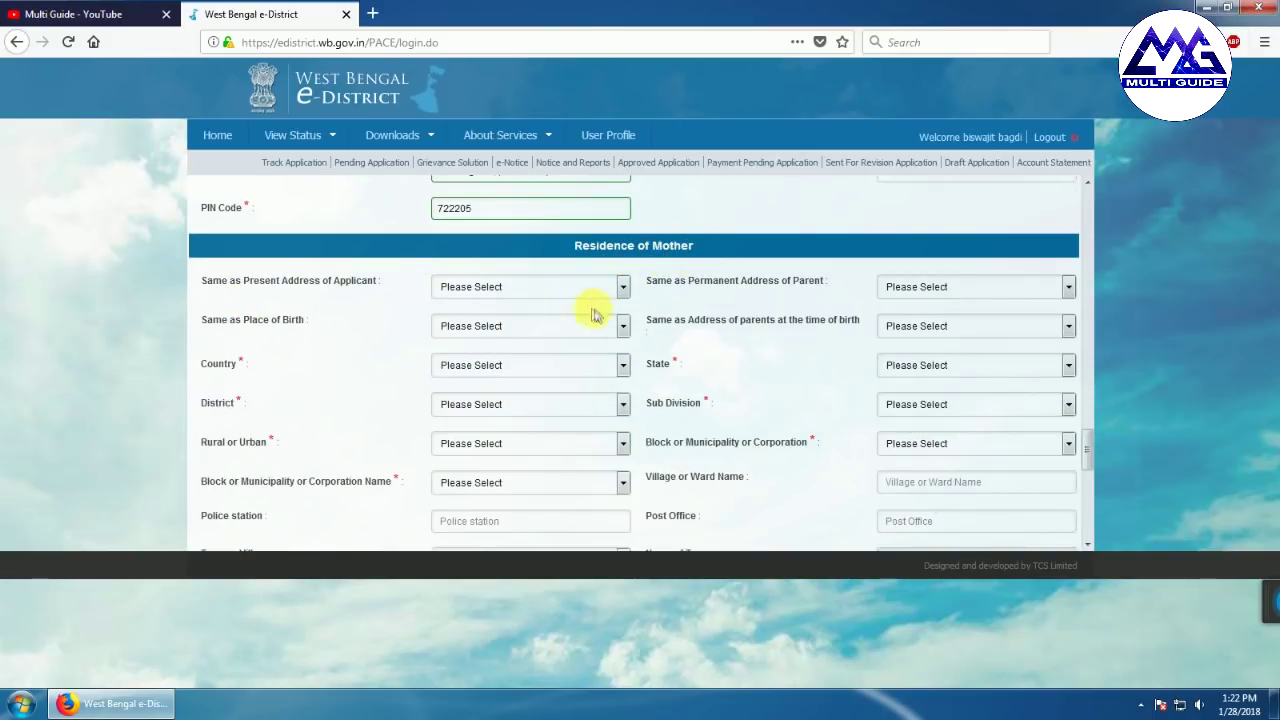
scroll(452, 267, "down", 5)
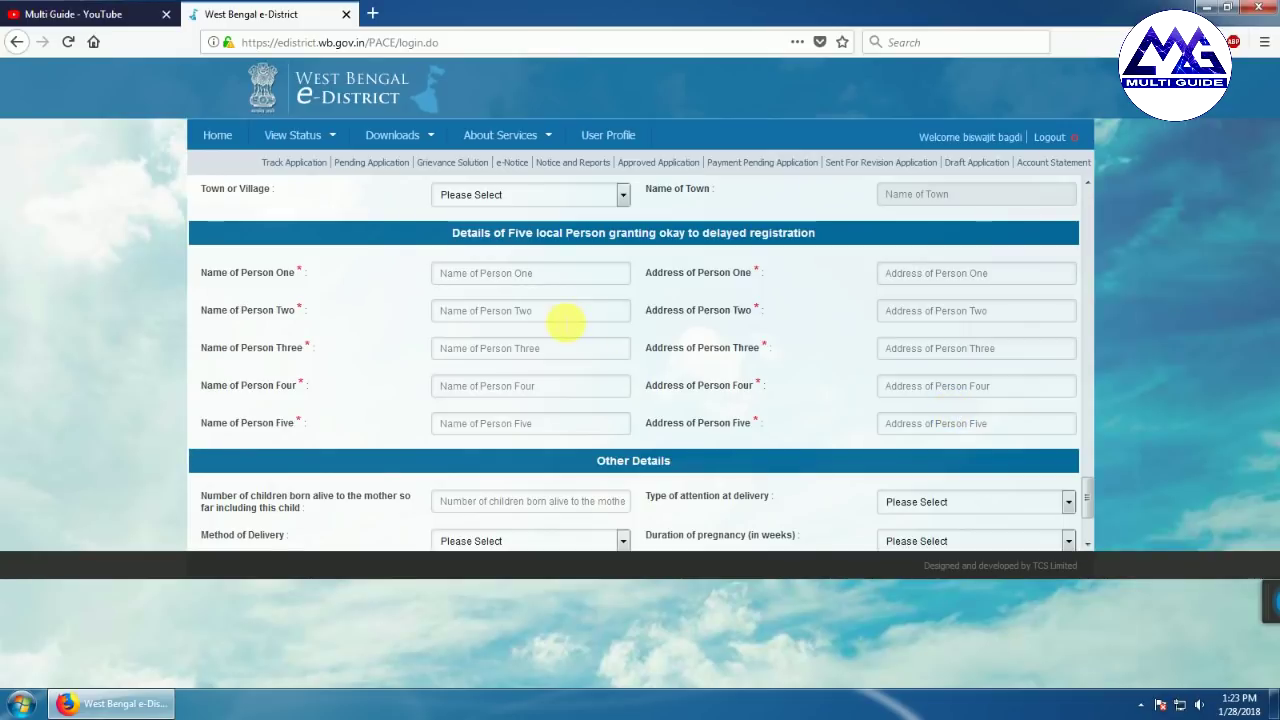
Set Type of attention at delivery to Institutional Government
scroll(680, 418, "down", 3)
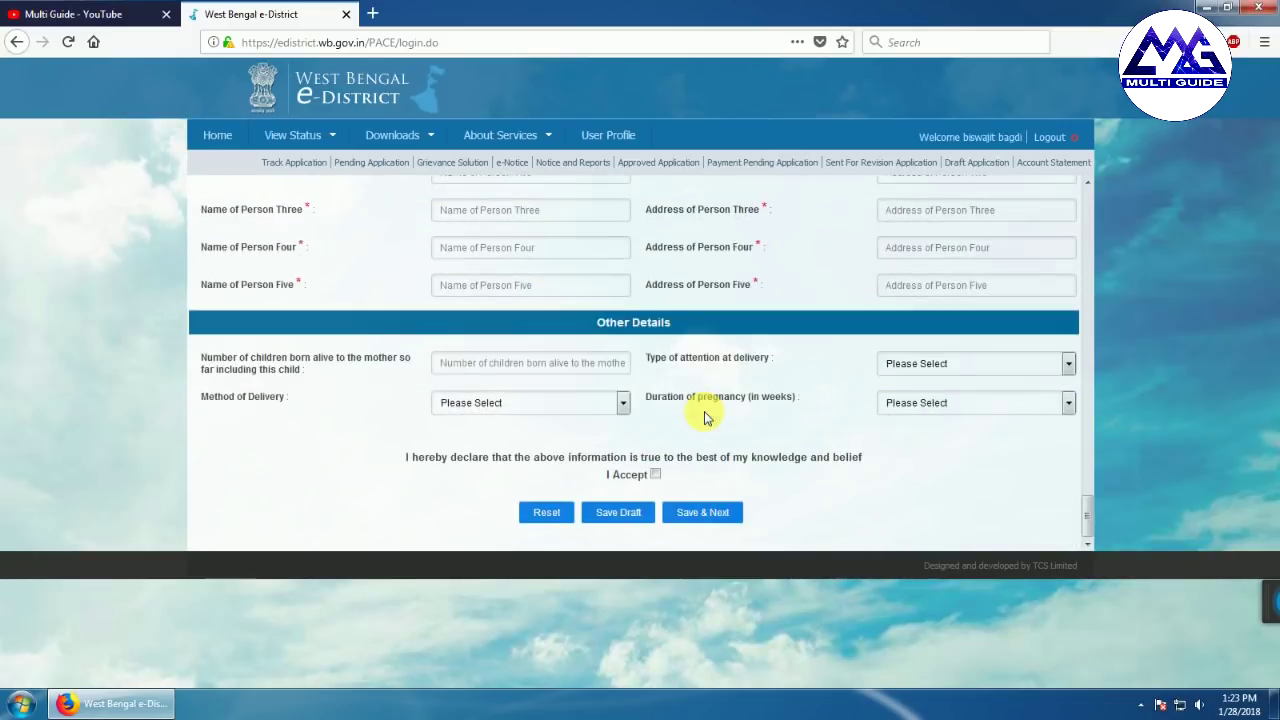
left_click(477, 370)
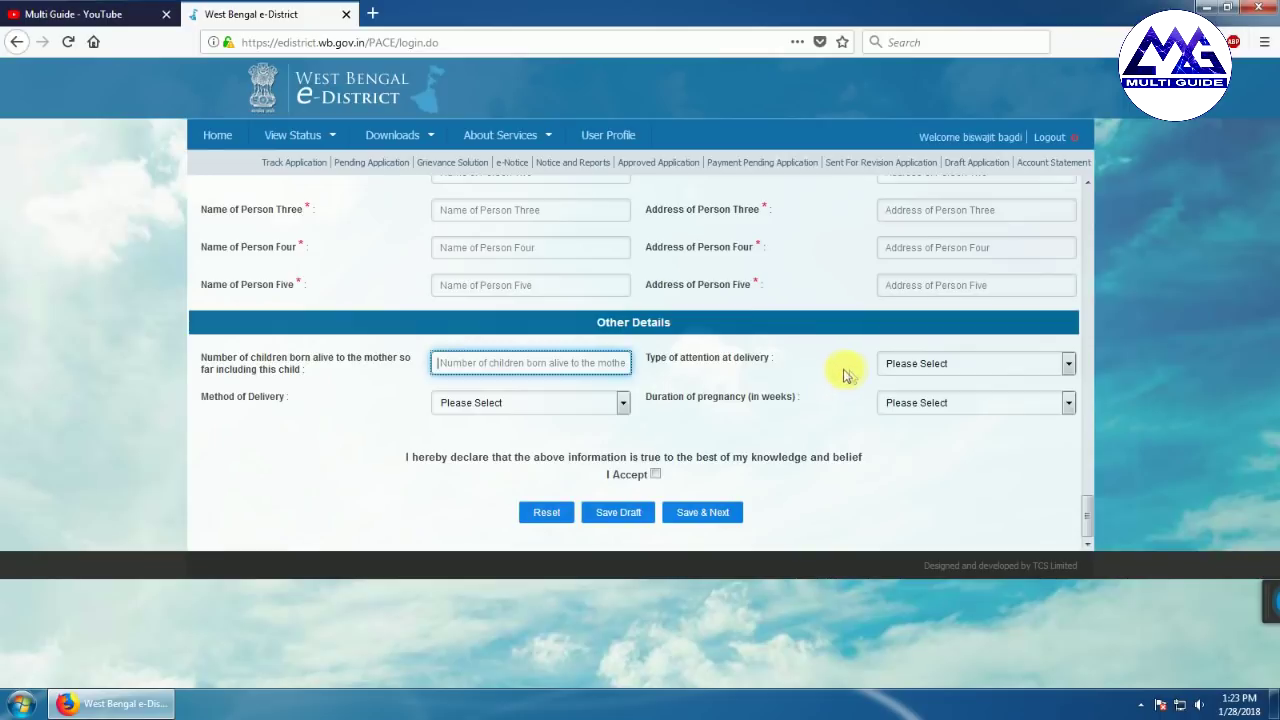
left_click(1066, 365)
left_click(787, 429)
left_click(1010, 363)
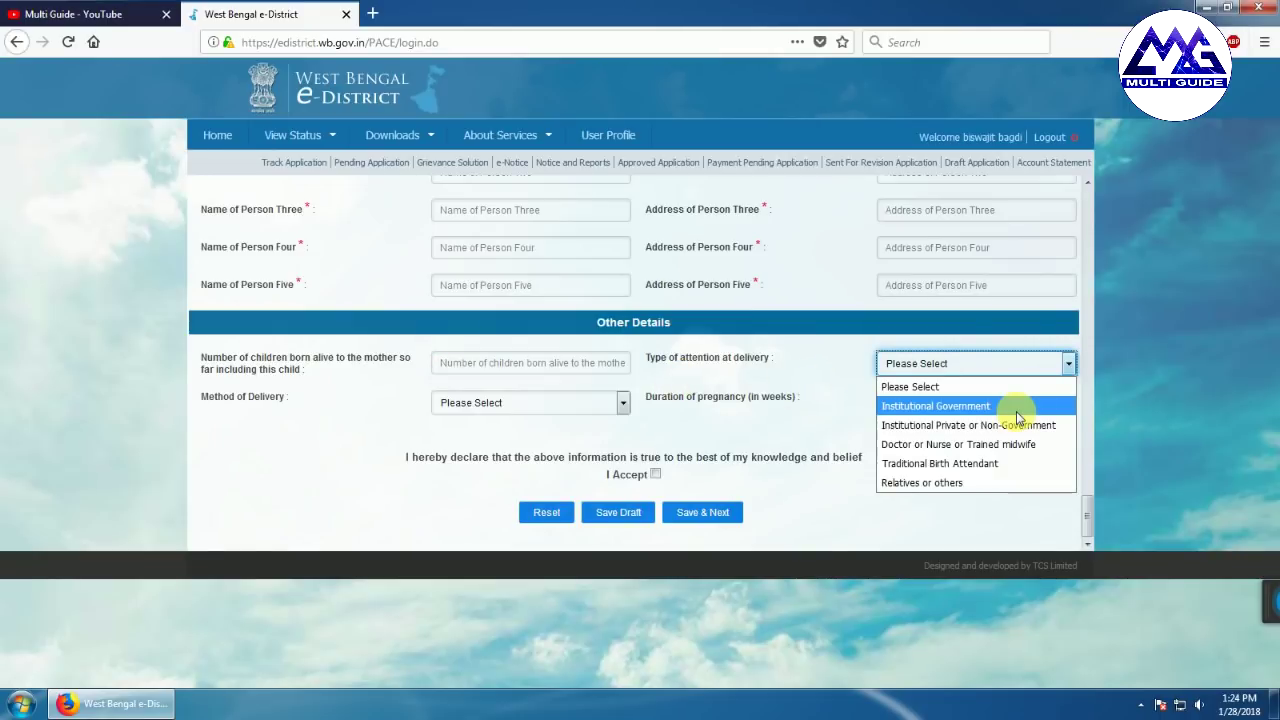
left_click(1018, 416)
left_click(1067, 364)
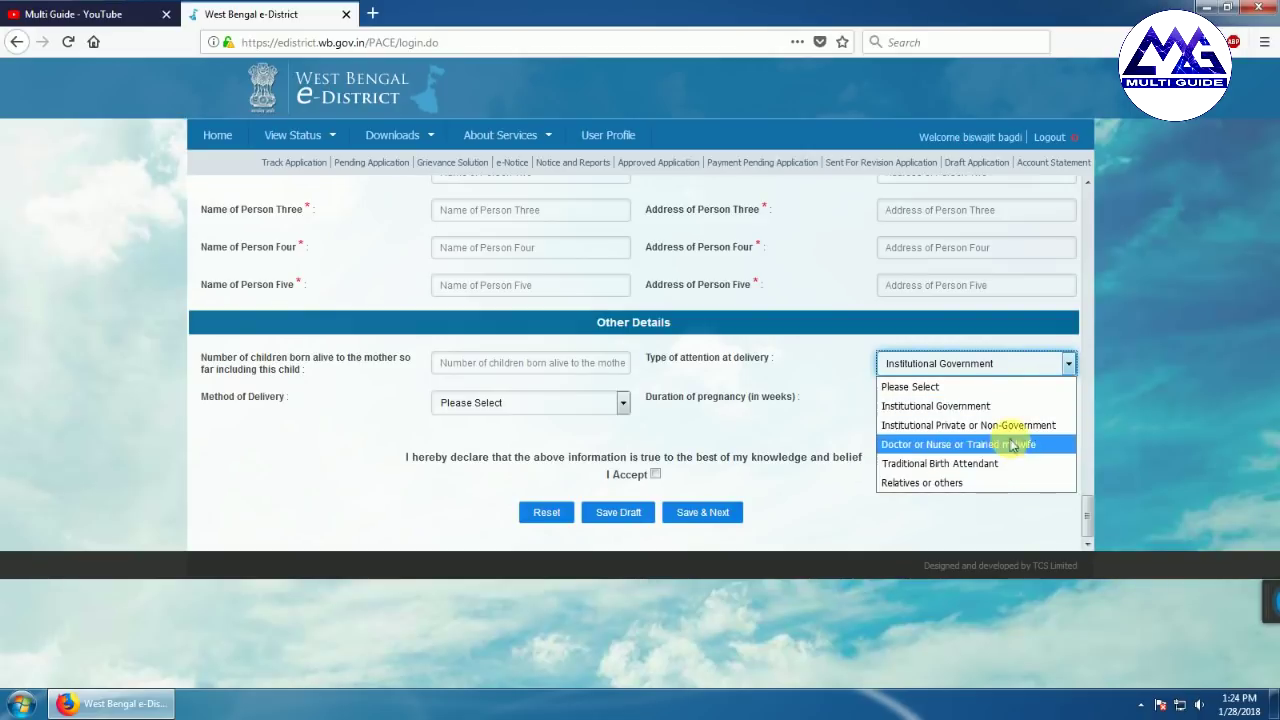
left_click(987, 512)
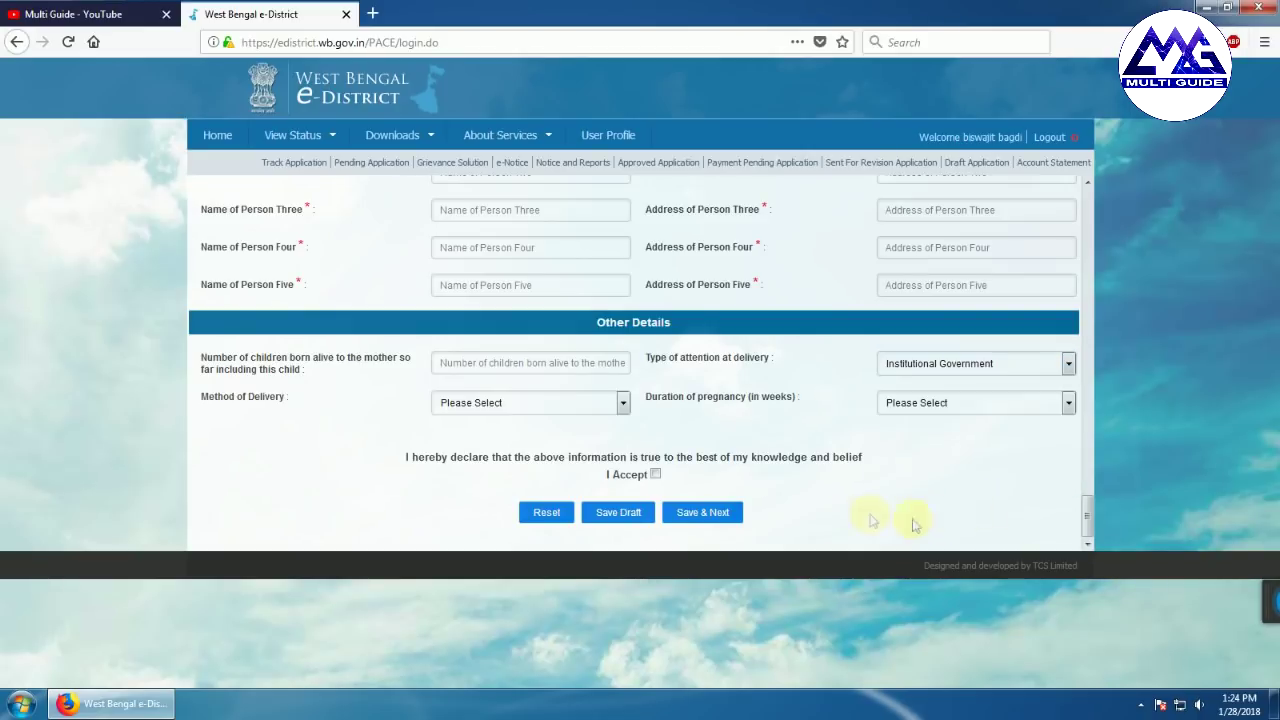
Set the pregnancy duration to 40 weeks and accept the declaration
left_click(622, 404)
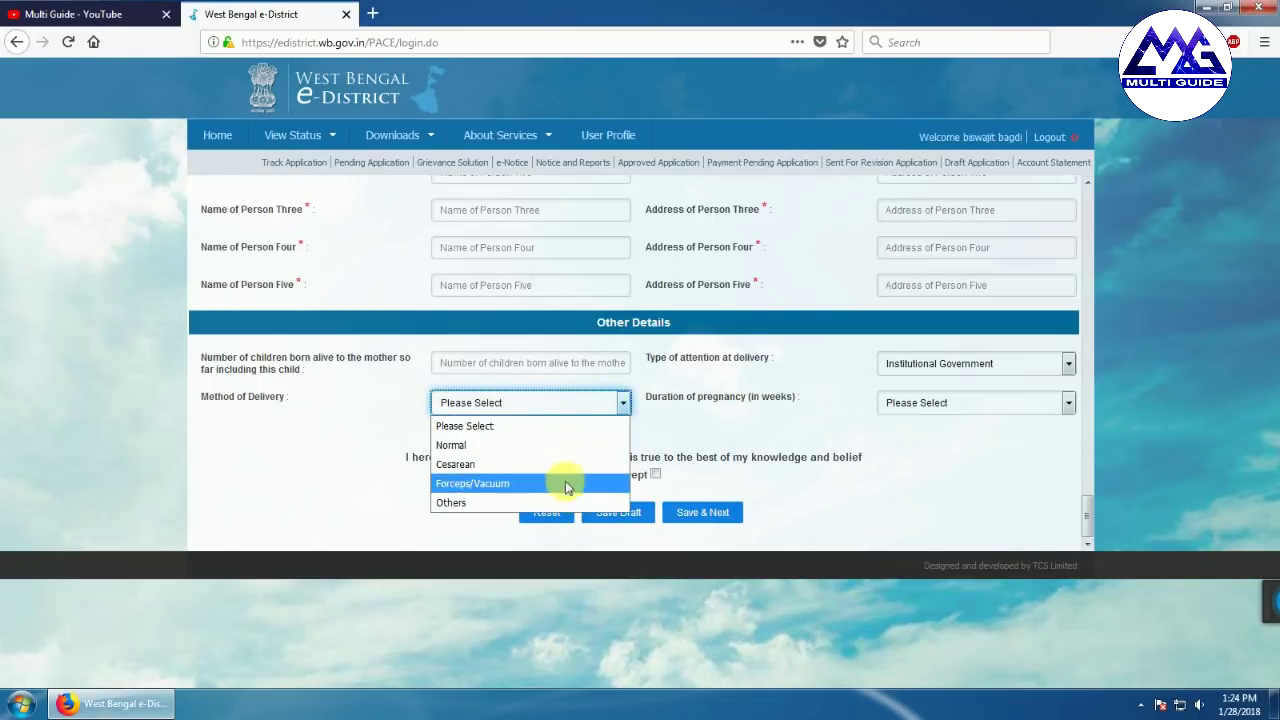
left_click(760, 476)
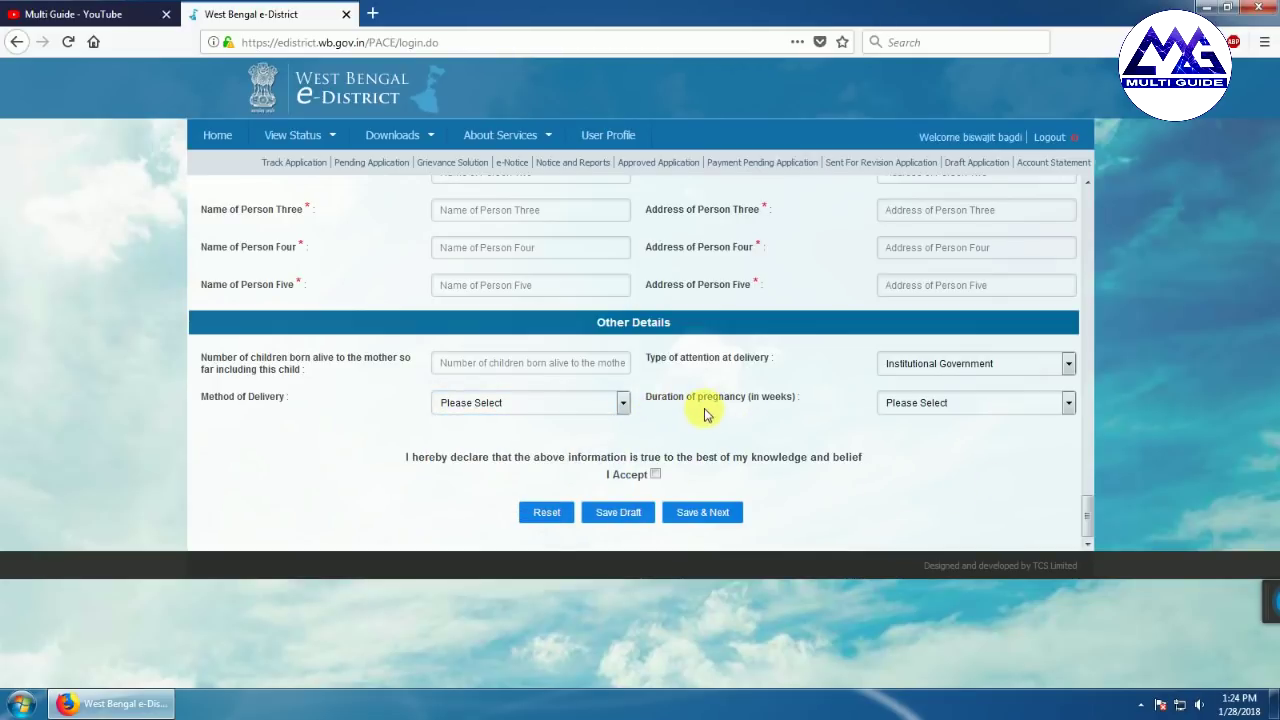
left_click(1068, 405)
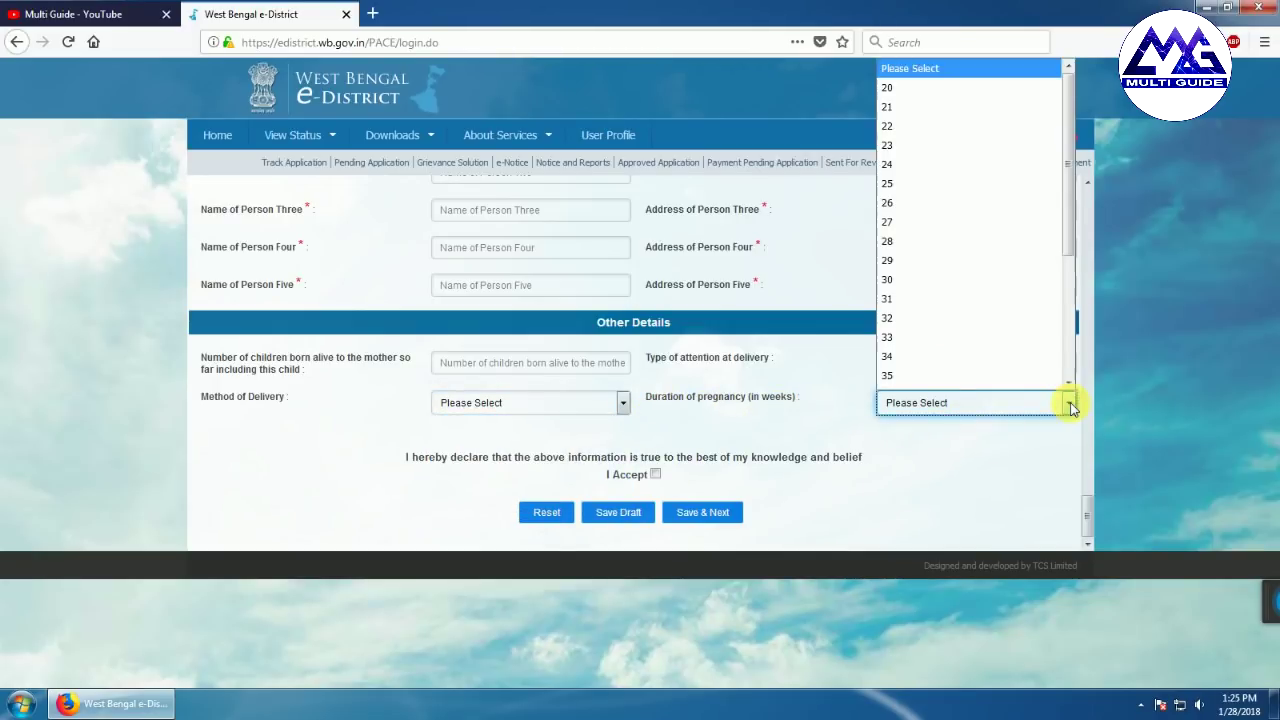
scroll(997, 323, "down", 3)
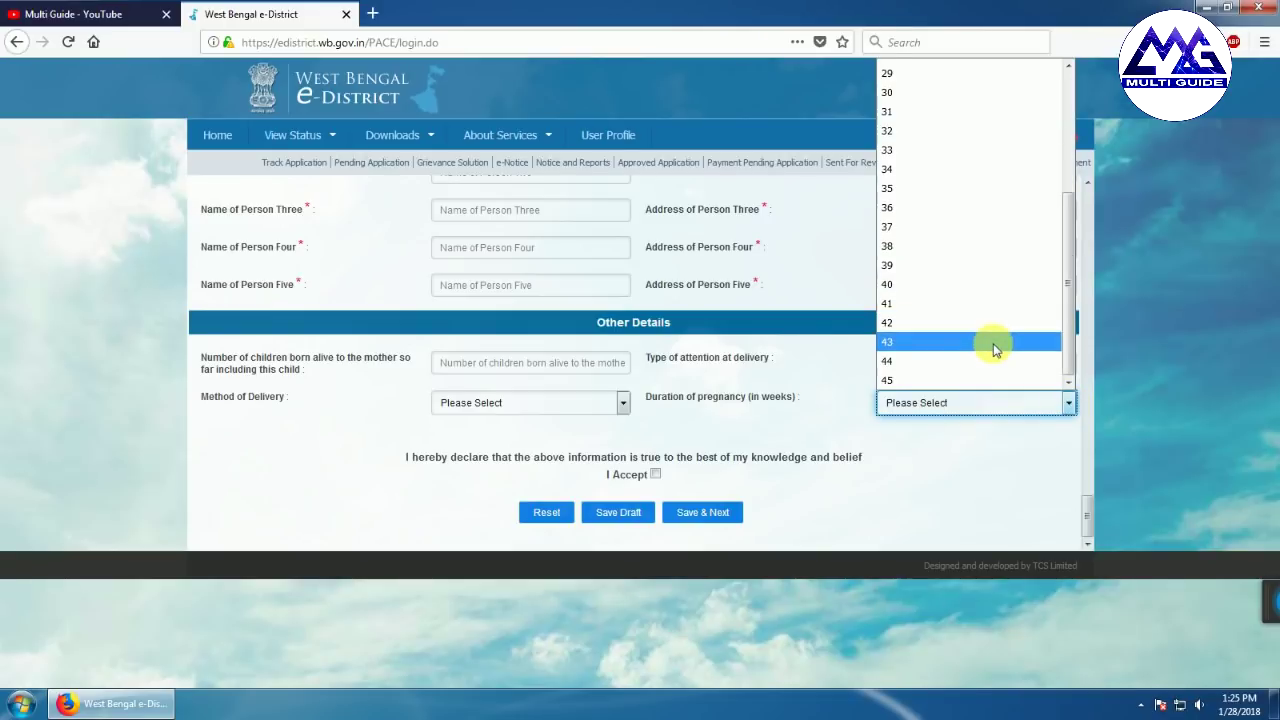
left_click(920, 286)
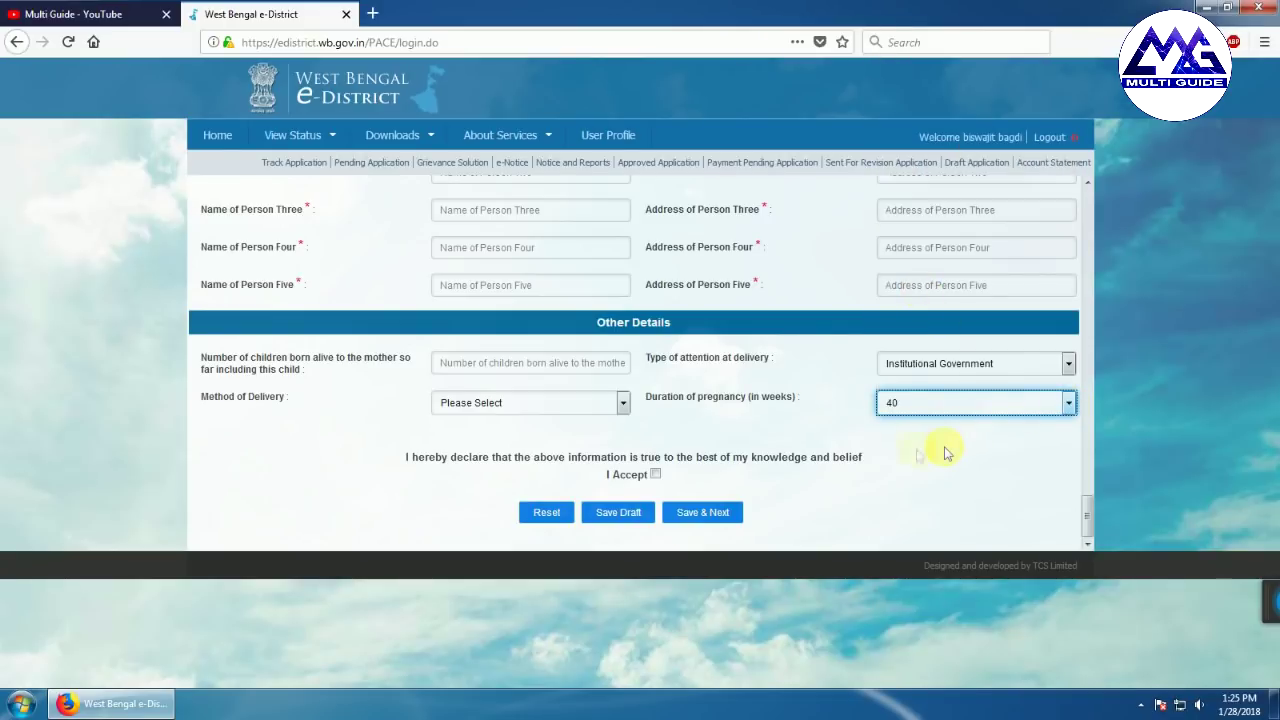
left_click(655, 475)
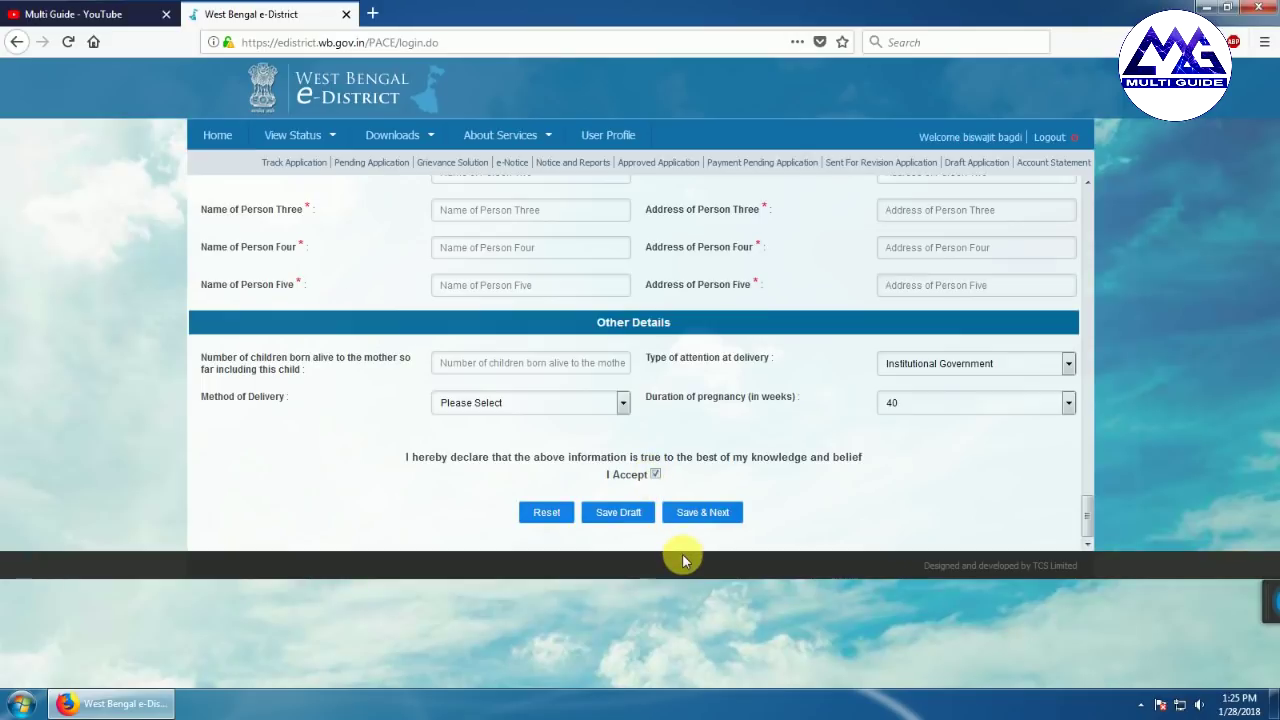
Save the completed delayed birth registration form with Save & Next to submit it
left_click(705, 514)
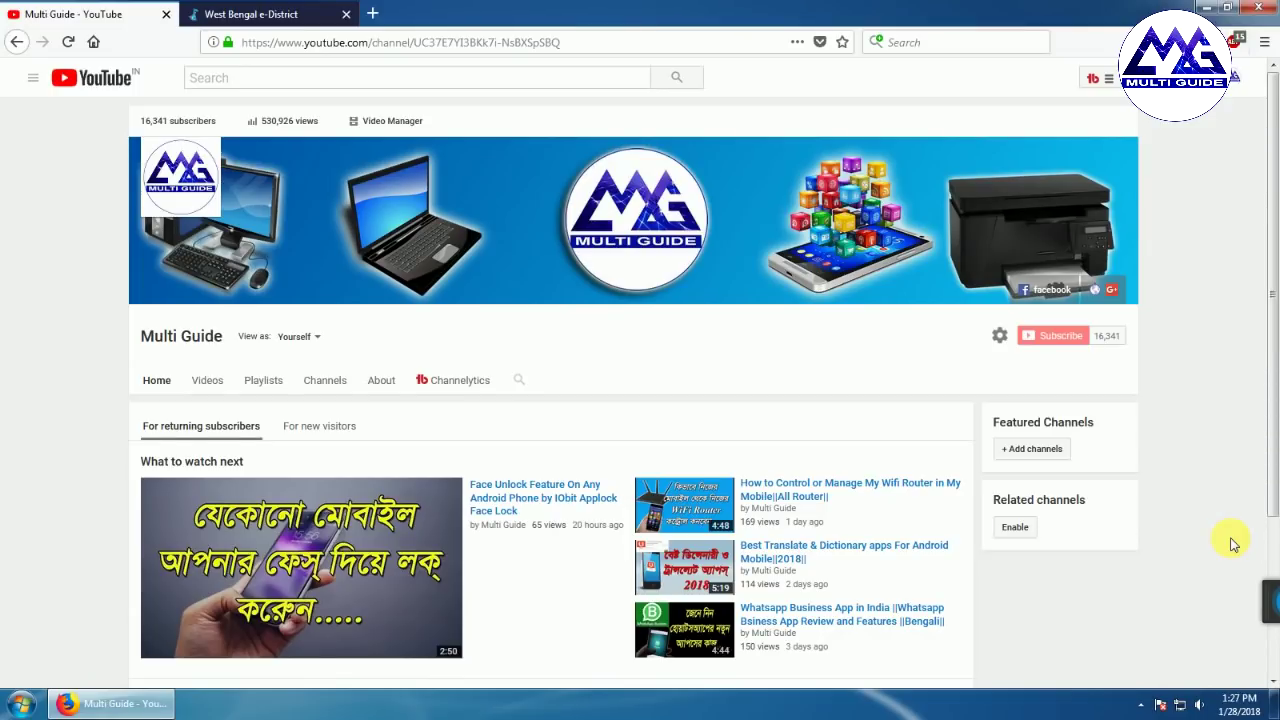
mouse_move(1270, 600)
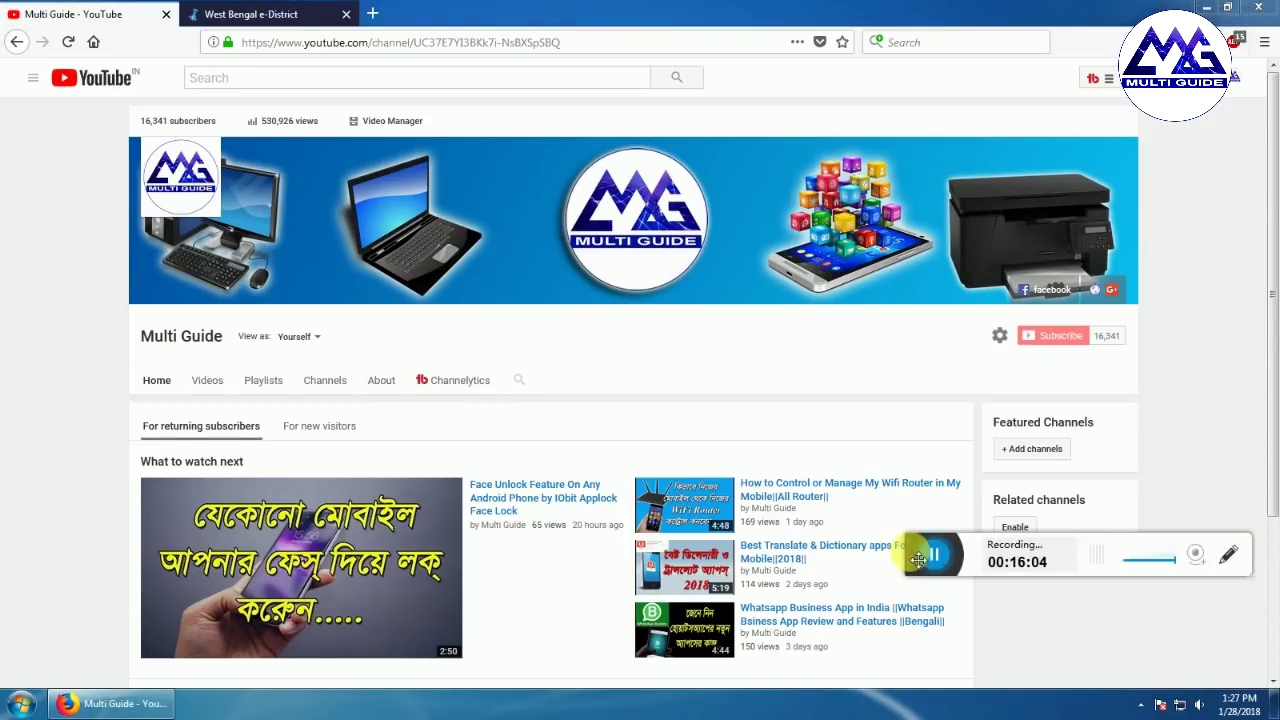